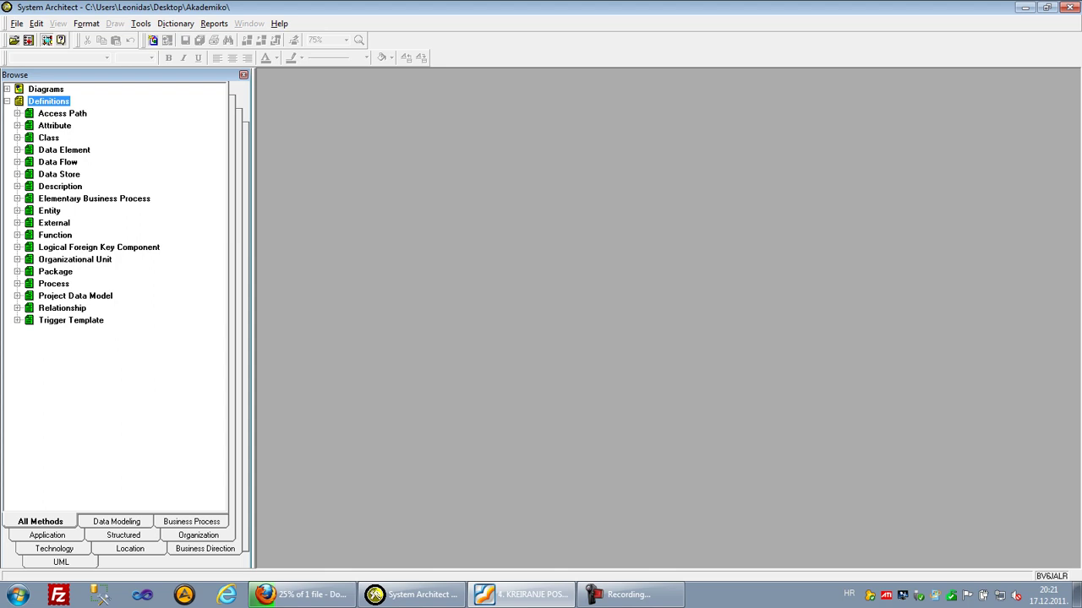
- Create a new Business Profile definition named BP_Main and move its dialog clear of the definitions tree
{"action": "right_click", "coordinate": [43, 101]}
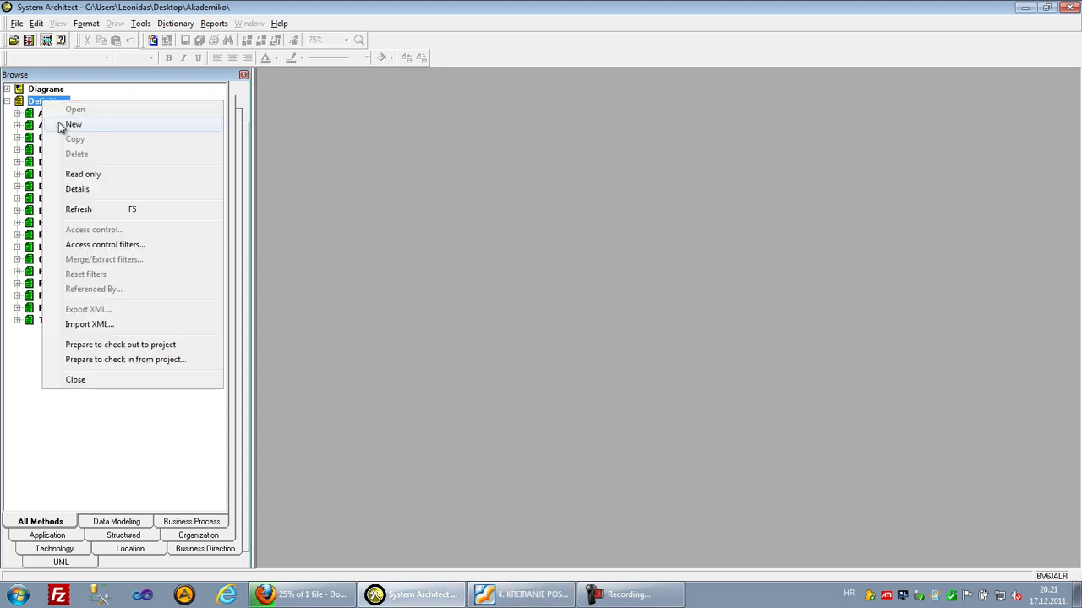
{"action": "left_click", "coordinate": [63, 126]}
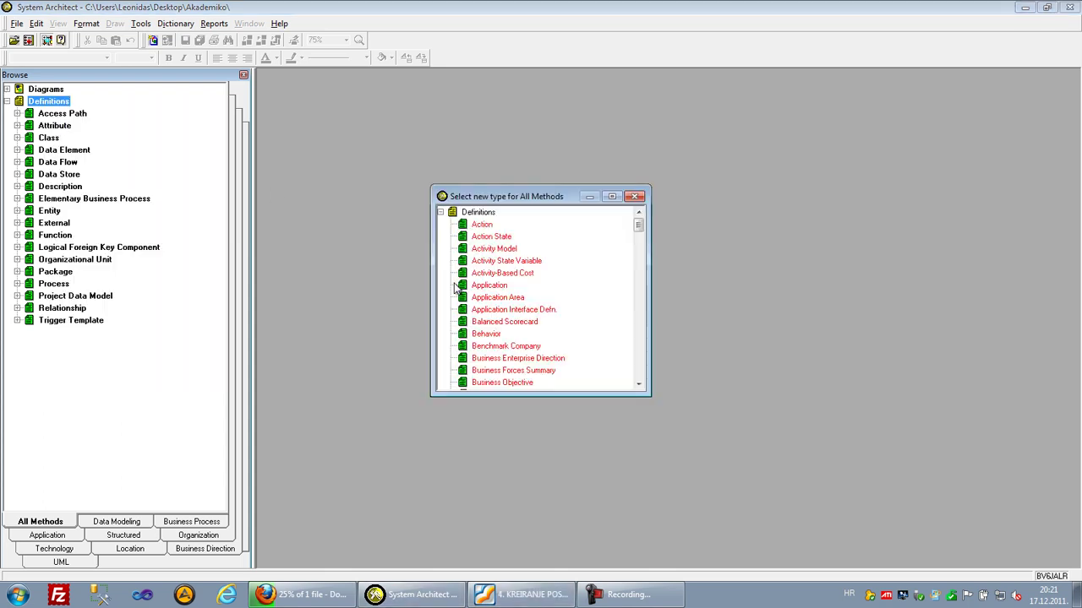
{"action": "left_click", "coordinate": [505, 286]}
{"action": "left_click", "coordinate": [502, 335]}
{"action": "scroll", "coordinate": [639, 387], "scroll_direction": "down", "scroll_amount": 7}
{"action": "left_click", "coordinate": [518, 348]}
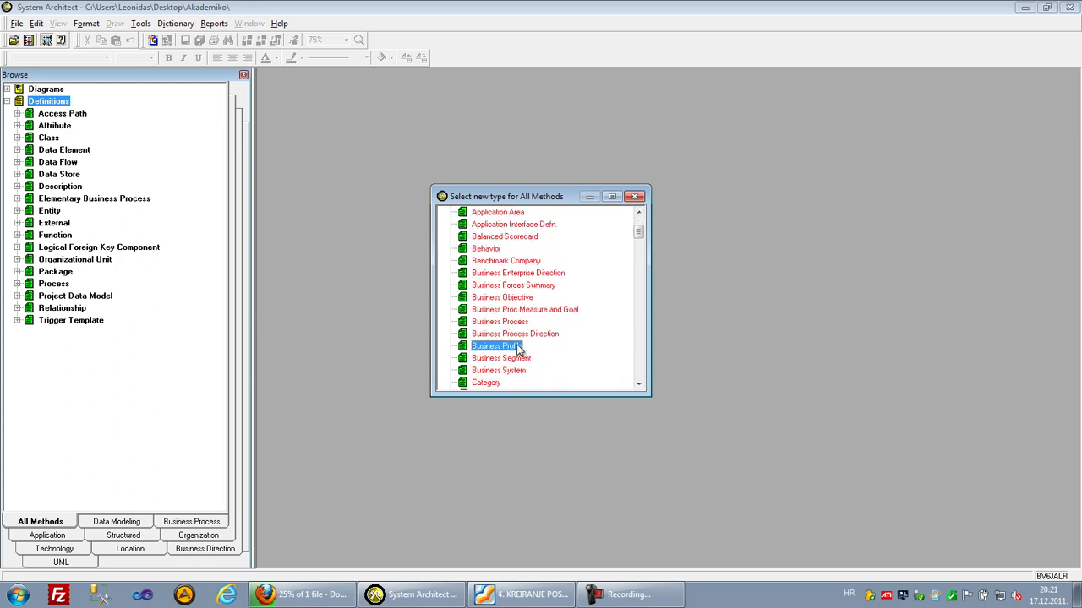
{"action": "double_click", "coordinate": [518, 347]}
{"action": "type", "text": "BP_Main"}
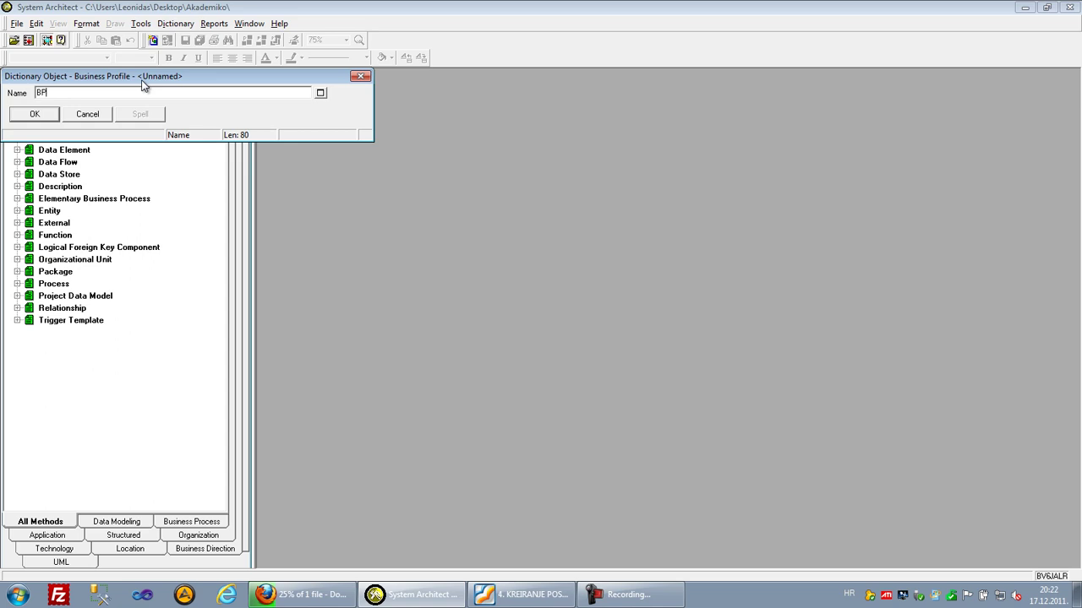
{"action": "left_click", "coordinate": [40, 113]}
{"action": "left_click_drag", "start_coordinate": [101, 81], "coordinate": [538, 129]}
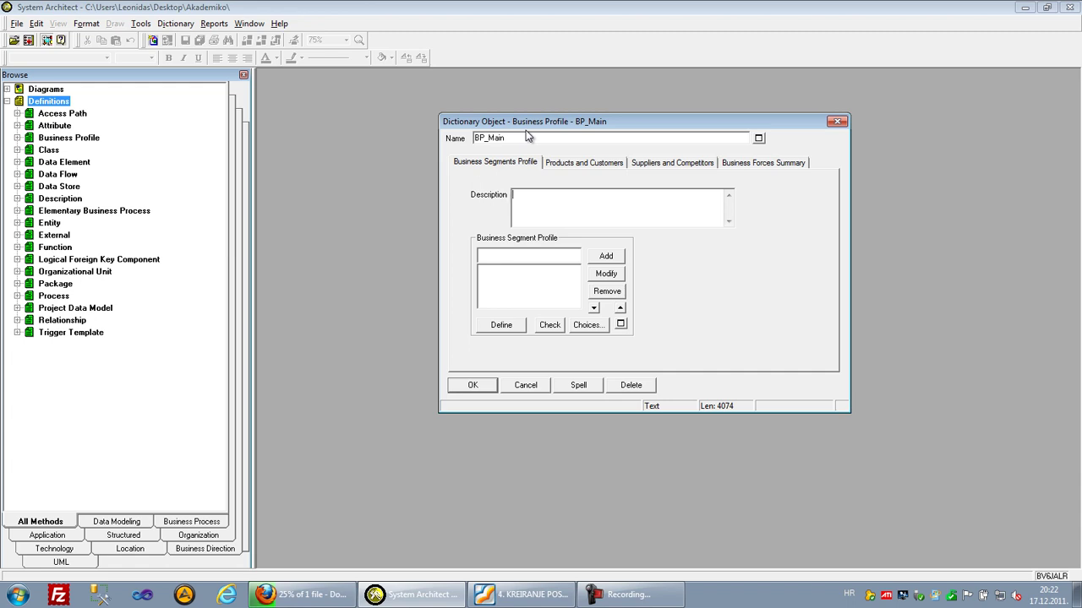
{"action": "left_click_drag", "start_coordinate": [521, 125], "coordinate": [433, 151]}
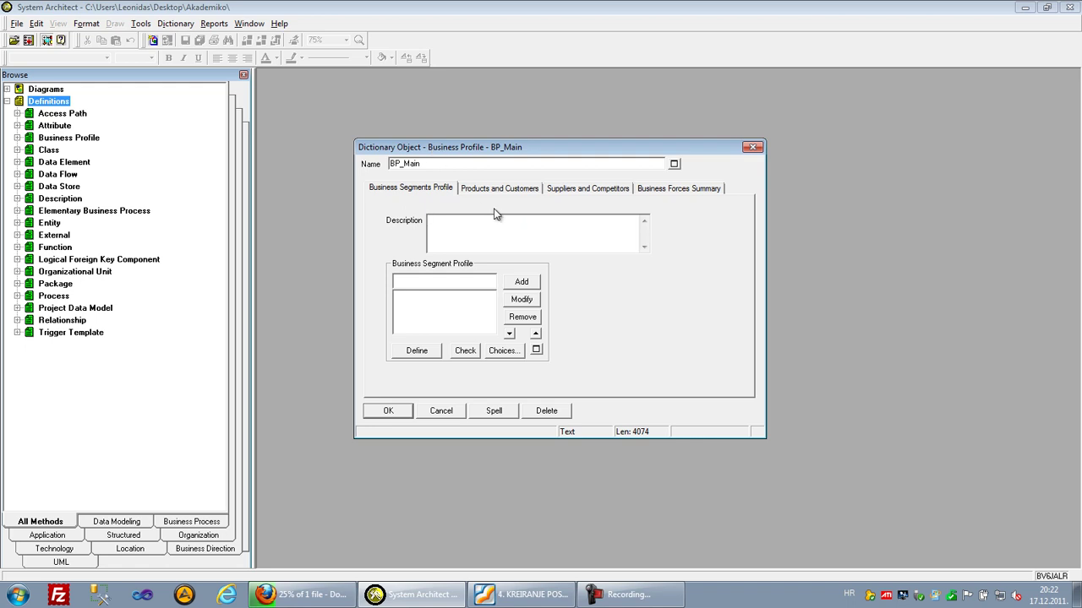
- Enter the profile description "Univerzitet Dzemal Bijedic ima sedam fakulteta i nalazi se u Mostaru."
{"action": "type", "text": "Univerzite"}
{"action": "key", "text": "BackSpace"}
{"action": "key", "text": "BackSpace"}
{"action": "key", "text": "BackSpace"}
{"action": "key", "text": "BackSpace"}
{"action": "type", "text": "tet "}
{"action": "type", "text": "Džem"}
{"action": "key", "text": "BackSpace"}
{"action": "key", "text": "BackSpace"}
{"action": "key", "text": "BackSpace"}
{"action": "type", "text": "zemal Vi"}
{"action": "key", "text": "BackSpace"}
{"action": "key", "text": "BackSpace"}
{"action": "type", "text": "b"}
{"action": "key", "text": "BackSpace"}
{"action": "type", "text": "Bijedić ima sed"}
{"action": "key", "text": "BackSpace"}
{"action": "key", "text": "BackSpace"}
{"action": "key", "text": "BackSpace"}
{"action": "key", "text": "BackSpace"}
{"action": "key", "text": "BackSpace"}
{"action": "key", "text": "BackSpace"}
{"action": "key", "text": "BackSpace"}
{"action": "key", "text": "BackSpace"}
{"action": "key", "text": "BackSpace"}
{"action": "type", "text": "c"}
{"action": "key", "text": "BackSpace"}
{"action": "type", "text": "c ima sedam fakulteta i nalazi se u Mosta"}
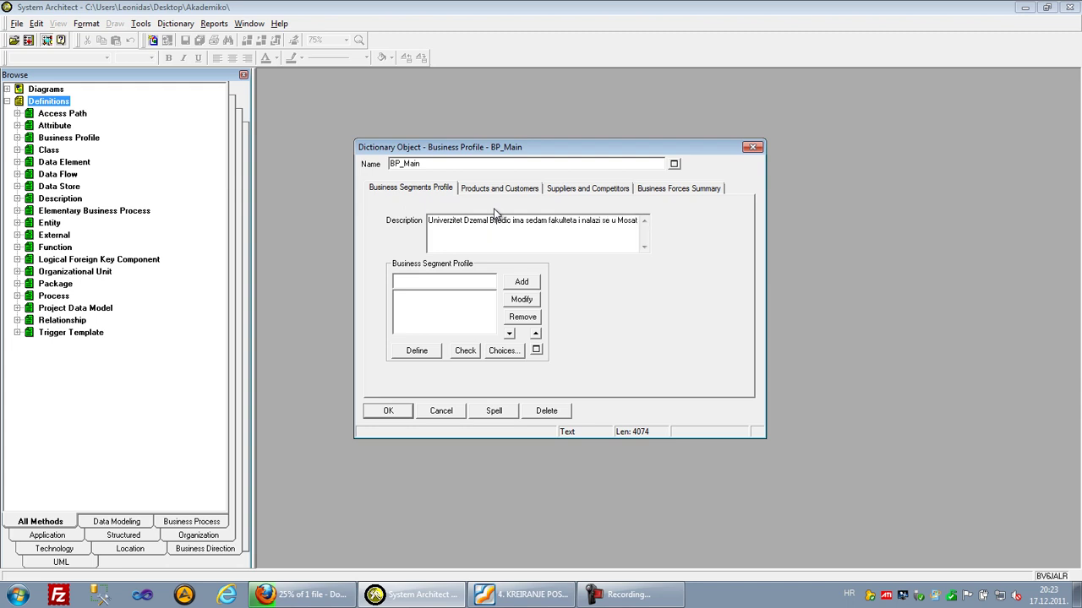
{"action": "key", "text": "BackSpace"}
{"action": "key", "text": "BackSpace"}
{"action": "type", "text": "tar"}
{"action": "type", "text": "ru"}
- Add "Edukacija studenata" to the Business Segment Profile list of BP_Main
{"action": "left_click", "coordinate": [429, 283]}
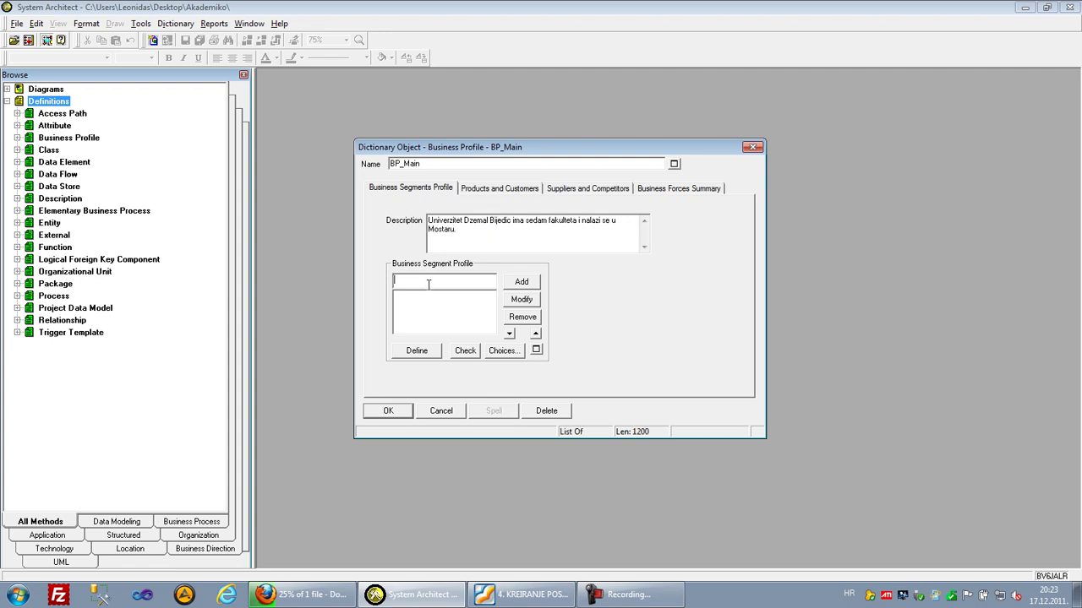
{"action": "type", "text": "Edukacija"}
{"action": "type", "text": "studenata"}
{"action": "left_click", "coordinate": [527, 285]}
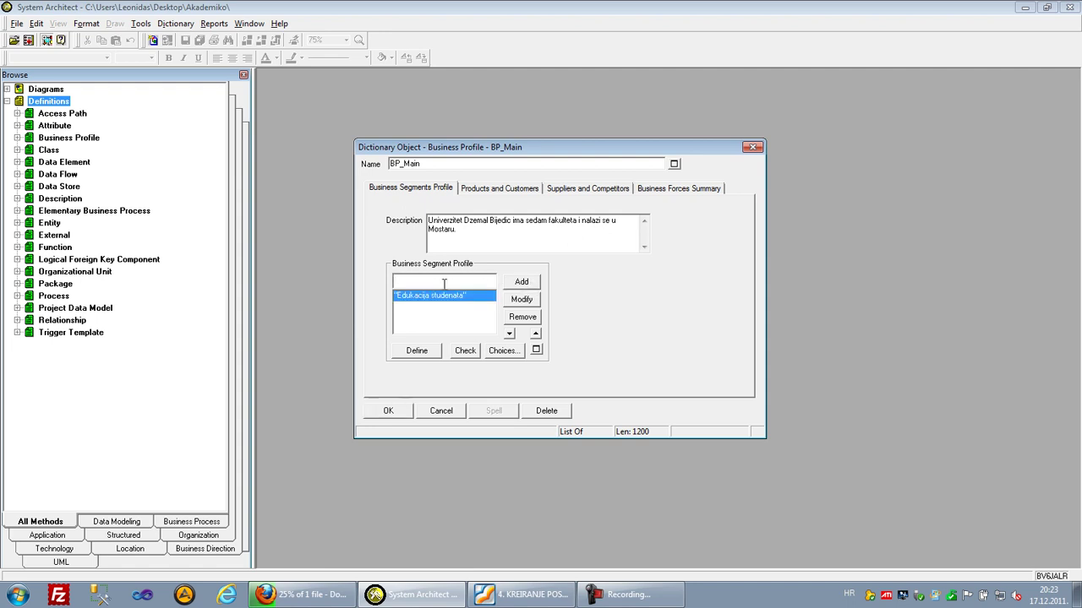
- Add "Cijelozivotno ucenje" as another business segment of BP_Main
{"action": "left_click", "coordinate": [444, 284]}
{"action": "type", "text": "Cijelo"}
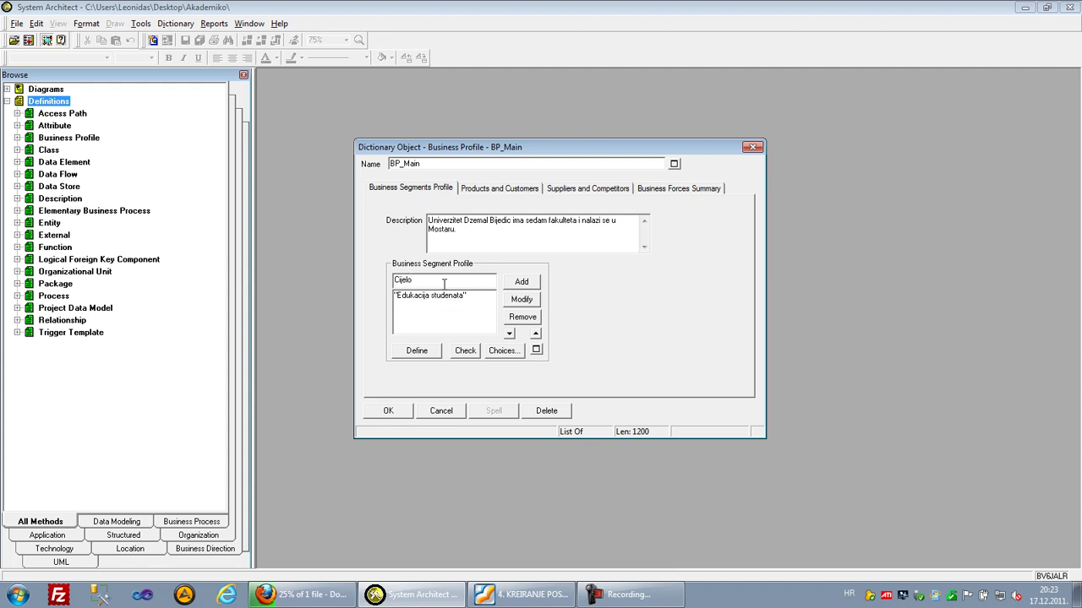
{"action": "type", "text": "životno "}
{"action": "type", "text": "uč"}
{"action": "type", "text": "enje"}
{"action": "left_click", "coordinate": [413, 281]}
{"action": "key", "text": "BackSpace"}
{"action": "type", "text": "ž"}
{"action": "left_click", "coordinate": [478, 280]}
{"action": "left_click", "coordinate": [510, 285]}
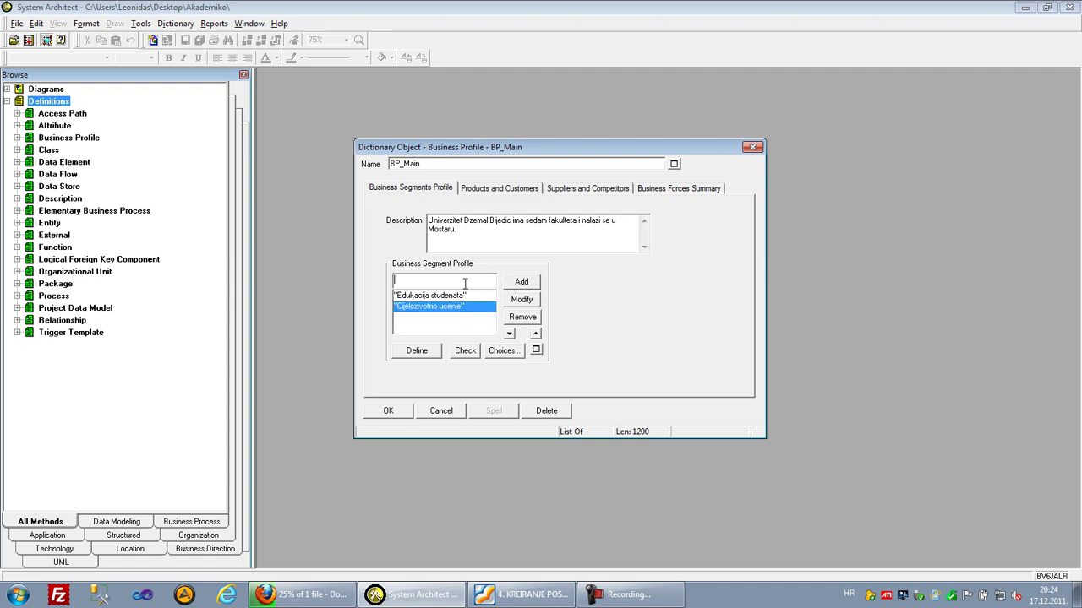
- Add "Izdavacka djelatnost" as the third business segment of BP_Main
{"action": "type", "text": "Ind"}
{"action": "key", "text": "BackSpace"}
{"action": "key", "text": "BackSpace"}
{"action": "key", "text": "BackSpace"}
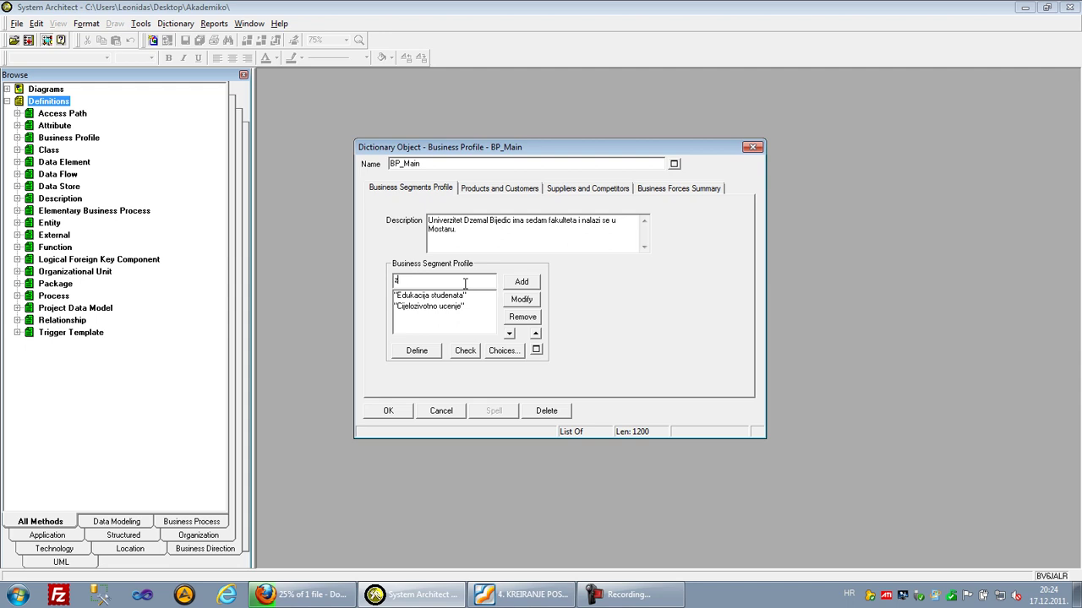
{"action": "type", "text": "Izdavacka djelatnost"}
{"action": "left_click", "coordinate": [513, 285]}
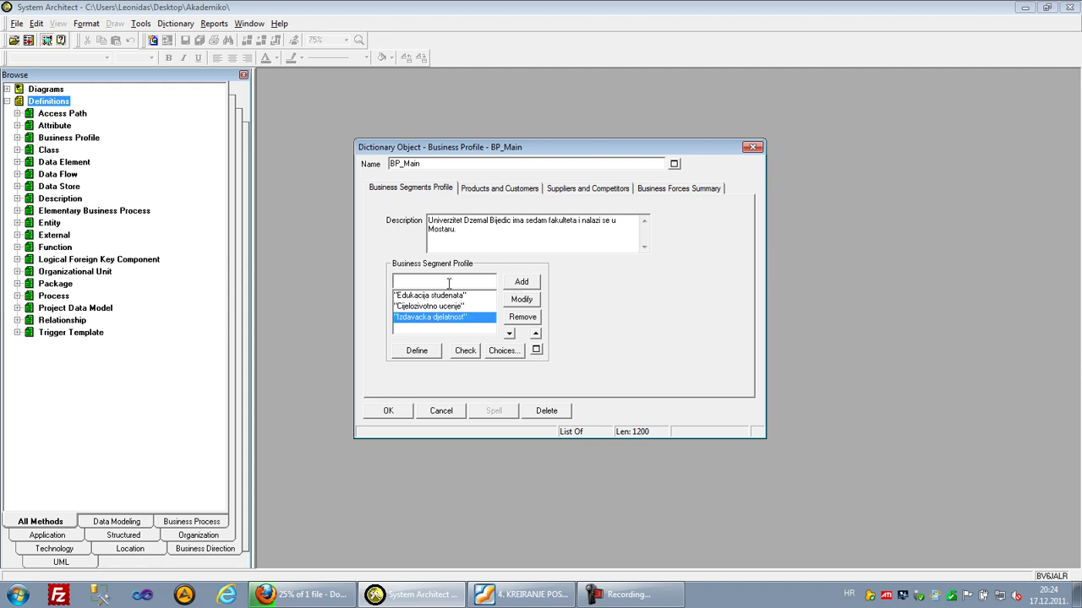
- Add "Dodiplomski studij" to the Products/Services list of the business profile
{"action": "left_click", "coordinate": [494, 189]}
{"action": "left_click", "coordinate": [438, 243]}
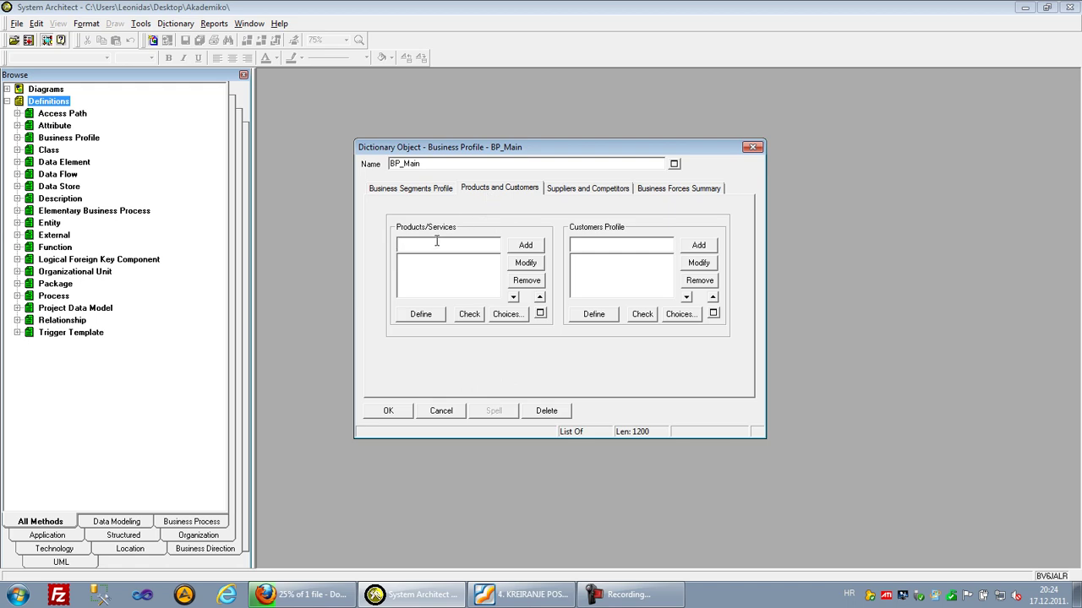
{"action": "type", "text": "Do"}
{"action": "type", "text": "c"}
{"action": "type", "text": "iplomskistudij"}
{"action": "left_click", "coordinate": [518, 247]}
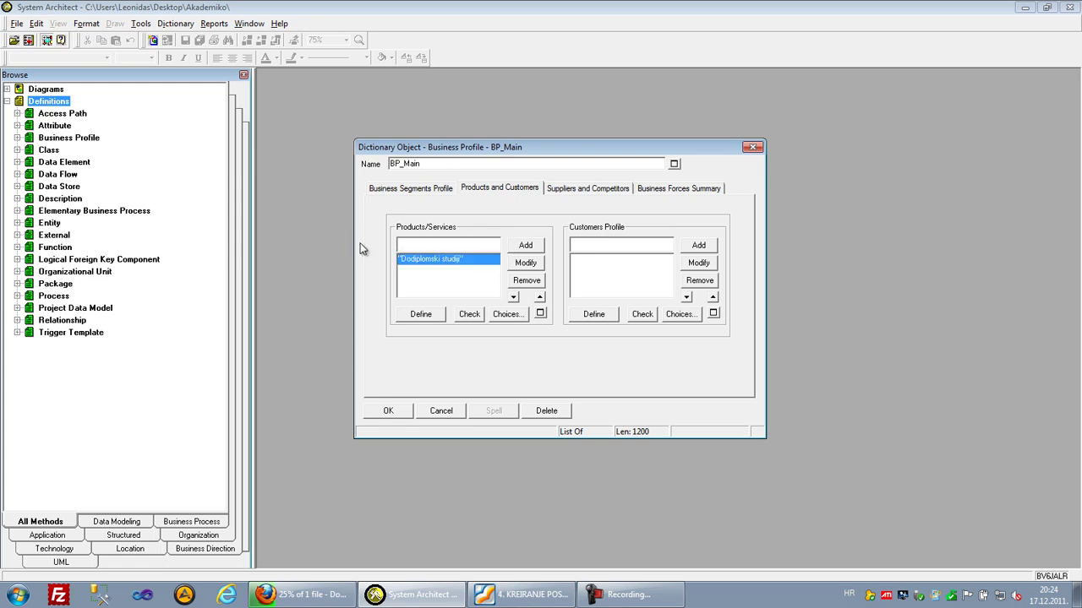
- Add "Izdavane publikacija" as a second product or service of the business profile
{"action": "type", "text": "Izdavanje kn"}
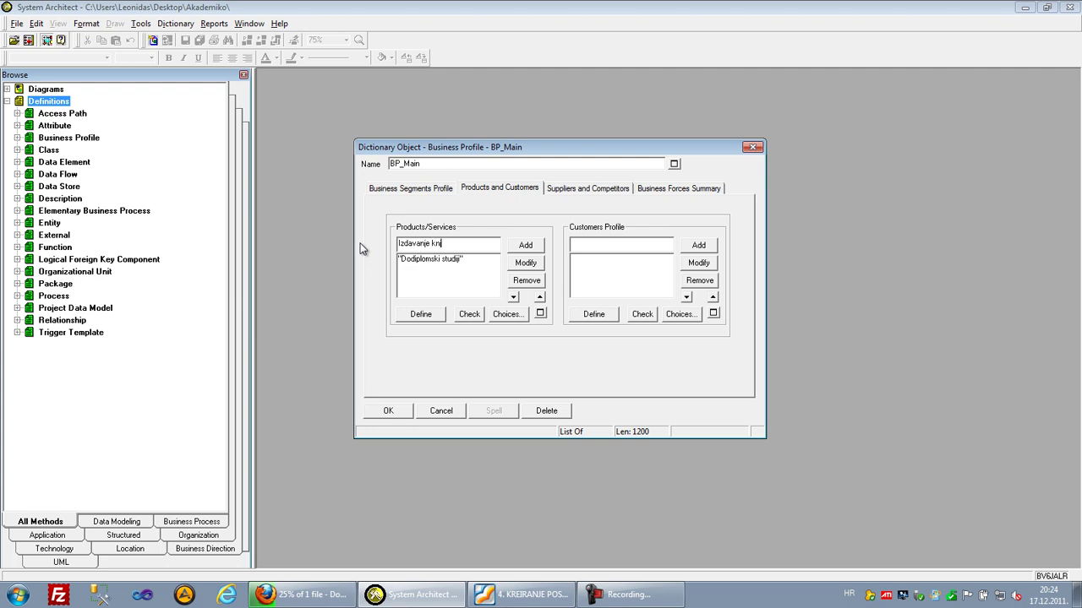
{"action": "type", "text": "jig"}
{"action": "key", "text": "BackSpace"}
{"action": "key", "text": "BackSpace"}
{"action": "key", "text": "BackSpace"}
{"action": "key", "text": "BackSpace"}
{"action": "key", "text": "BackSpace"}
{"action": "key", "text": "BackSpace"}
{"action": "key", "text": "BackSpace"}
{"action": "key", "text": "BackSpace"}
{"action": "type", "text": "e knjiga"}
{"action": "key", "text": "BackSpace"}
{"action": "key", "text": "BackSpace"}
{"action": "key", "text": "BackSpace"}
{"action": "key", "text": "BackSpace"}
{"action": "key", "text": "BackSpace"}
{"action": "key", "text": "BackSpace"}
{"action": "type", "text": "publikacija"}
{"action": "left_click", "coordinate": [539, 245]}
- Add "Studenti" and "Penzioneri" to the Customers Profile list
{"action": "left_click", "coordinate": [573, 245]}
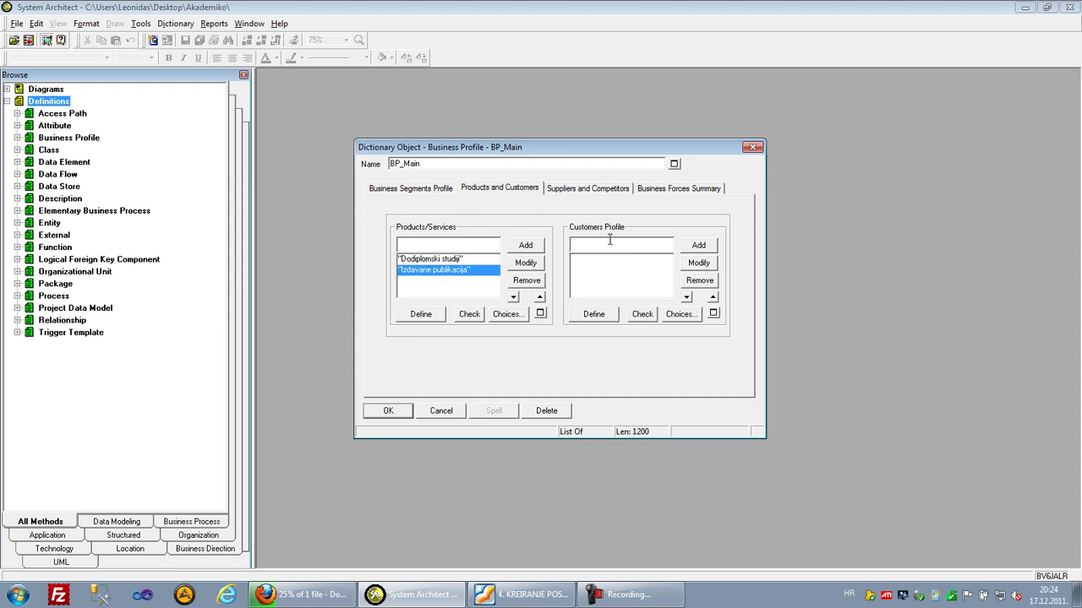
{"action": "type", "text": "Studenti"}
{"action": "left_click", "coordinate": [698, 245]}
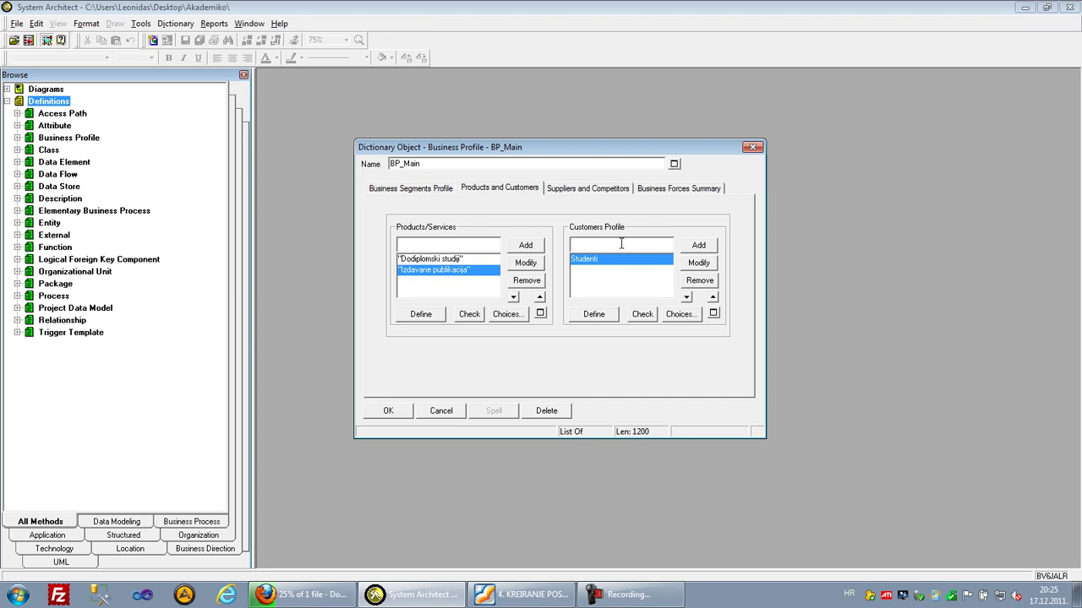
{"action": "type", "text": "Penzioneri"}
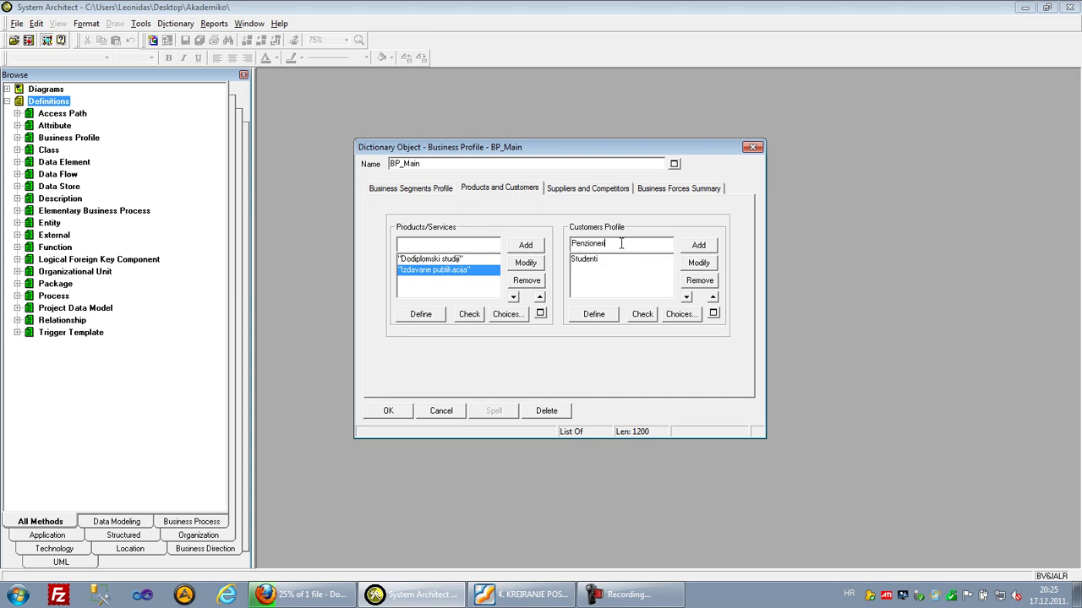
{"action": "left_click", "coordinate": [690, 246]}
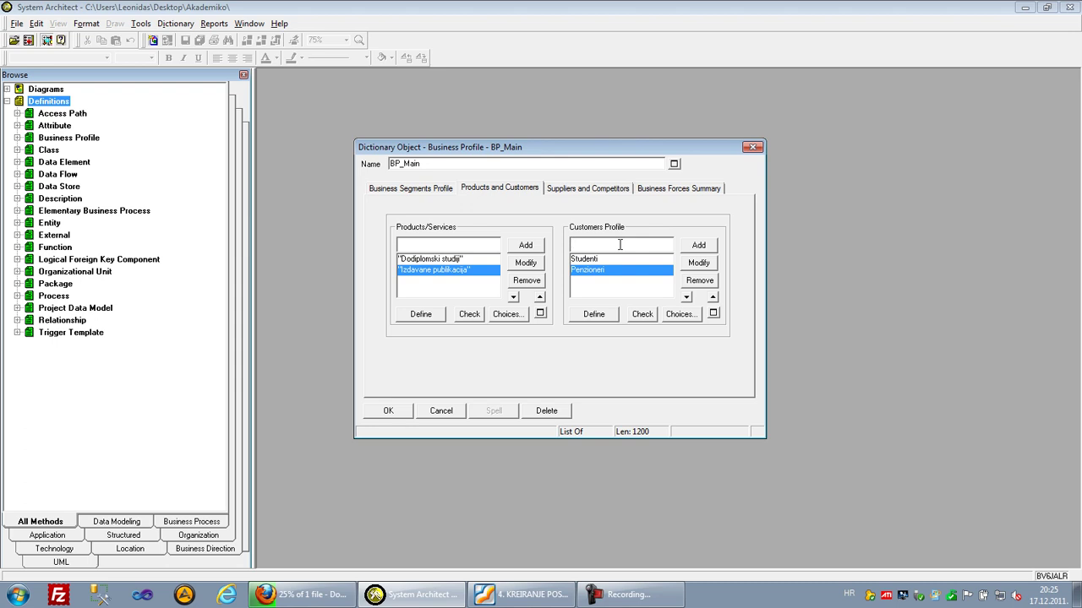
- Add "Drzavni sluzbenici" as the third entry in the Customers Profile list
{"action": "type", "text": "Drzavni slu"}
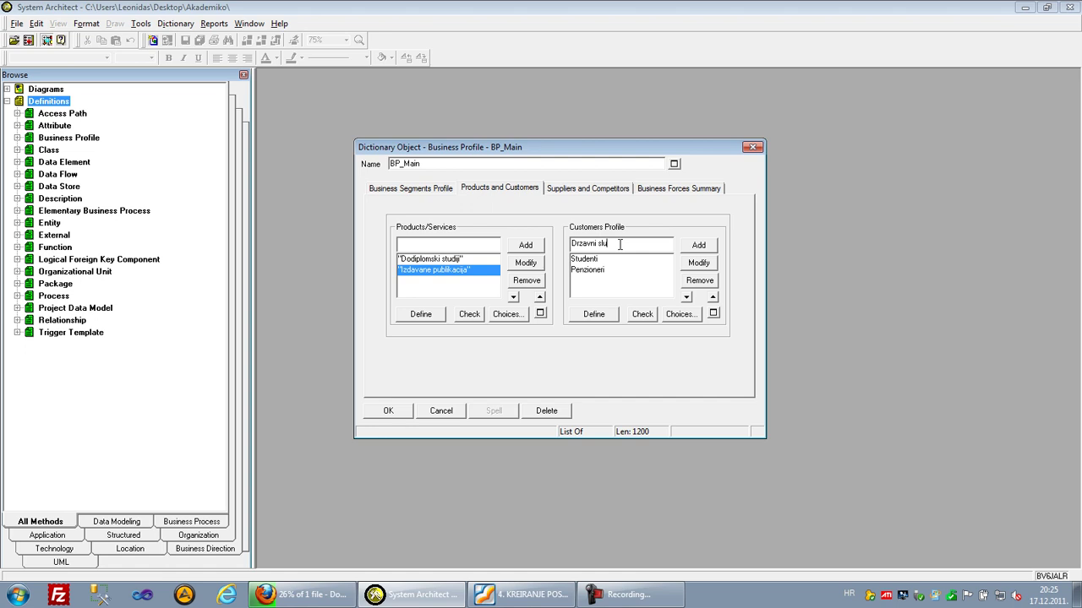
{"action": "type", "text": "zbenici"}
{"action": "left_click", "coordinate": [692, 245]}
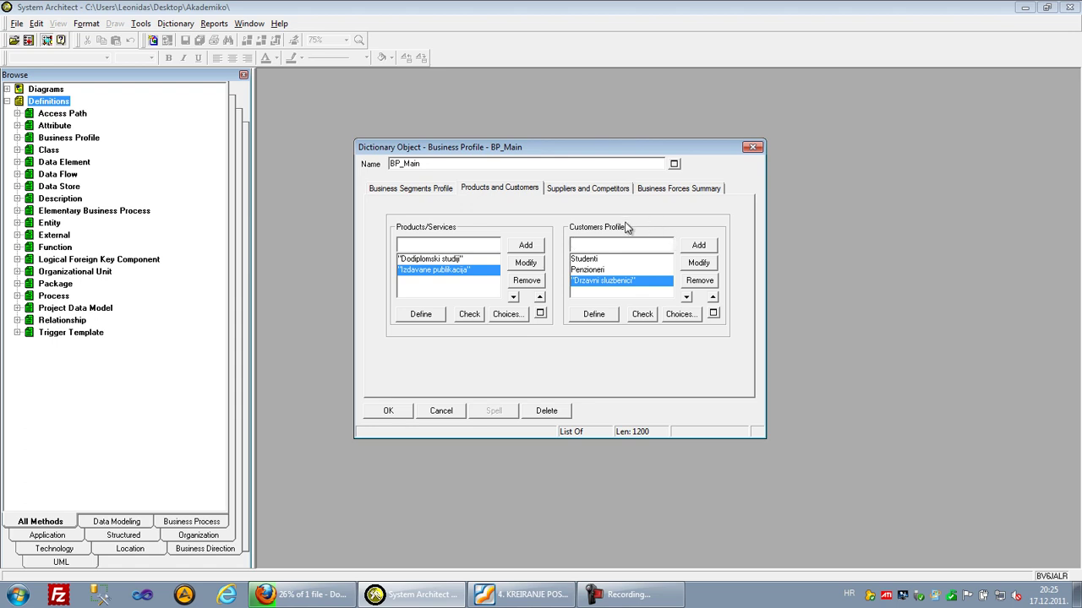
- Add "Stamparije" to the Suppliers Profile list of the business profile
{"action": "left_click", "coordinate": [567, 189]}
{"action": "left_click", "coordinate": [464, 246]}
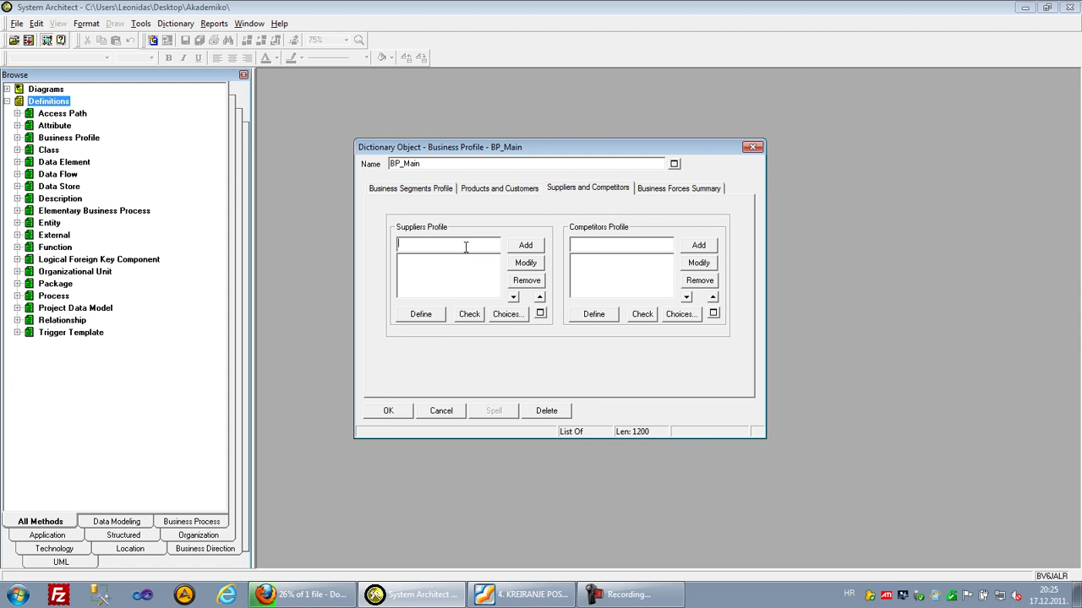
{"action": "type", "text": "Stamparije"}
{"action": "left_click", "coordinate": [539, 249]}
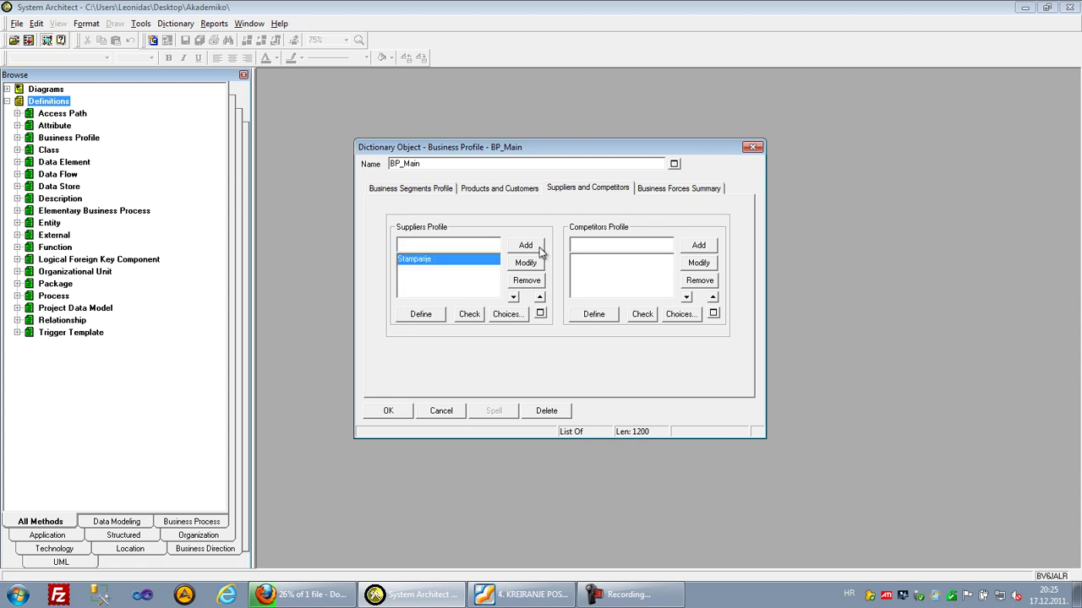
- Add "Privatni univerziteti" to the Competitors Profile list of the business profile
{"action": "left_click", "coordinate": [584, 244]}
{"action": "type", "text": "Privatni univerzite"}
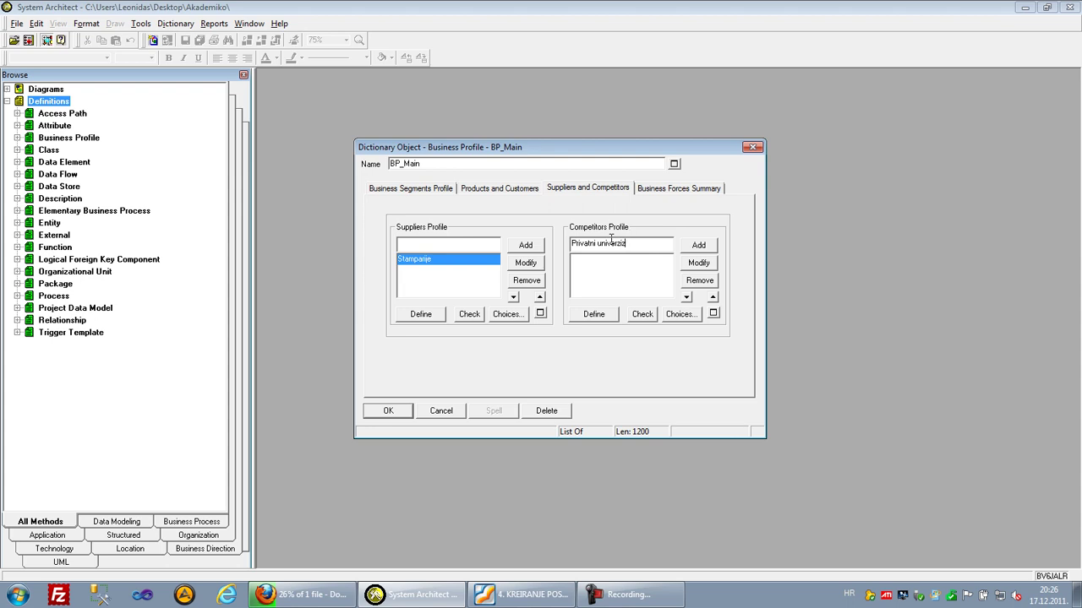
{"action": "type", "text": "ti"}
{"action": "left_click", "coordinate": [684, 246]}
- Add "Kompanije koje nude akademije za cijelozivotno ucenje" as a second competitor
{"action": "left_click", "coordinate": [588, 245]}
{"action": "type", "text": "Drzavn"}
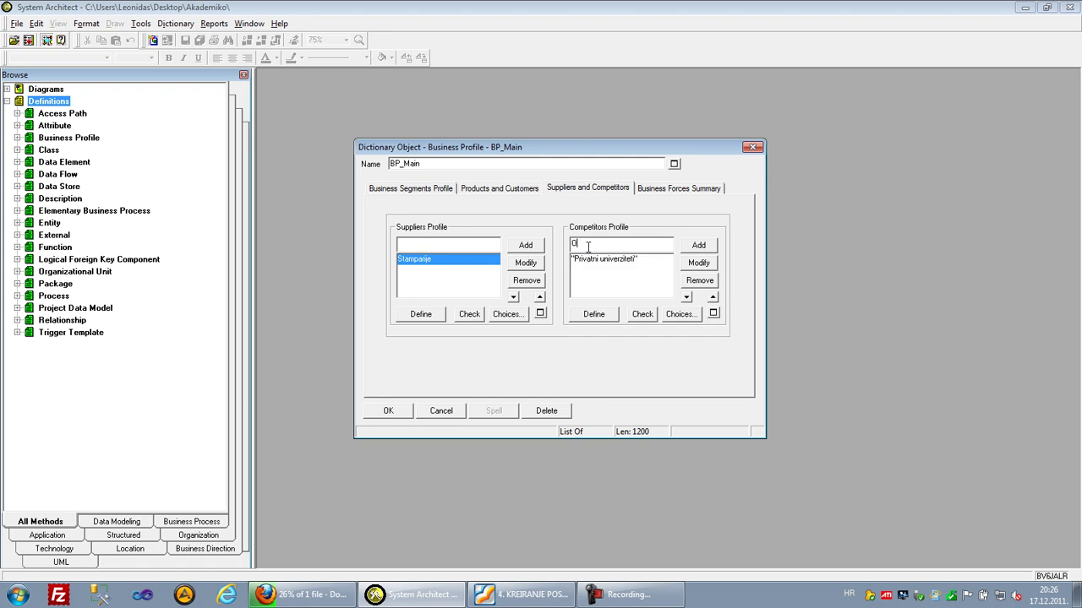
{"action": "key", "text": "BackSpace"}
{"action": "key", "text": "BackSpace"}
{"action": "key", "text": "BackSpace"}
{"action": "key", "text": "BackSpace"}
{"action": "key", "text": "BackSpace"}
{"action": "key", "text": "BackSpace"}
{"action": "type", "text": "Kompanije koje nude akademije za cijelozivotno ucenje"}
{"action": "left_click", "coordinate": [697, 246]}
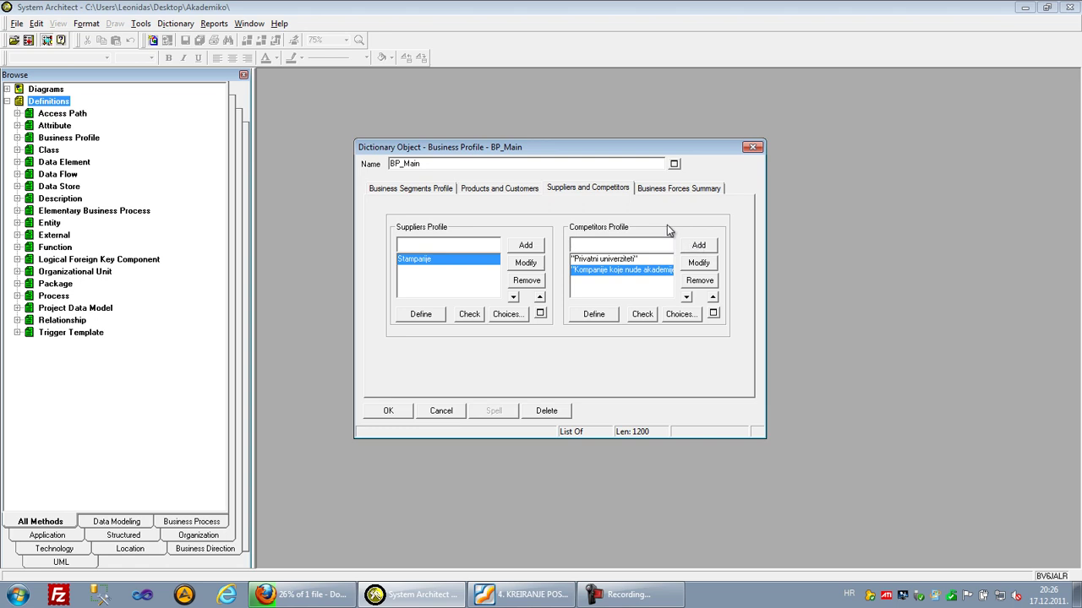
- Enter "Upisni rok" as the profile's business force and open its Business Forces Summary definition beside the profile
{"action": "left_click", "coordinate": [656, 189]}
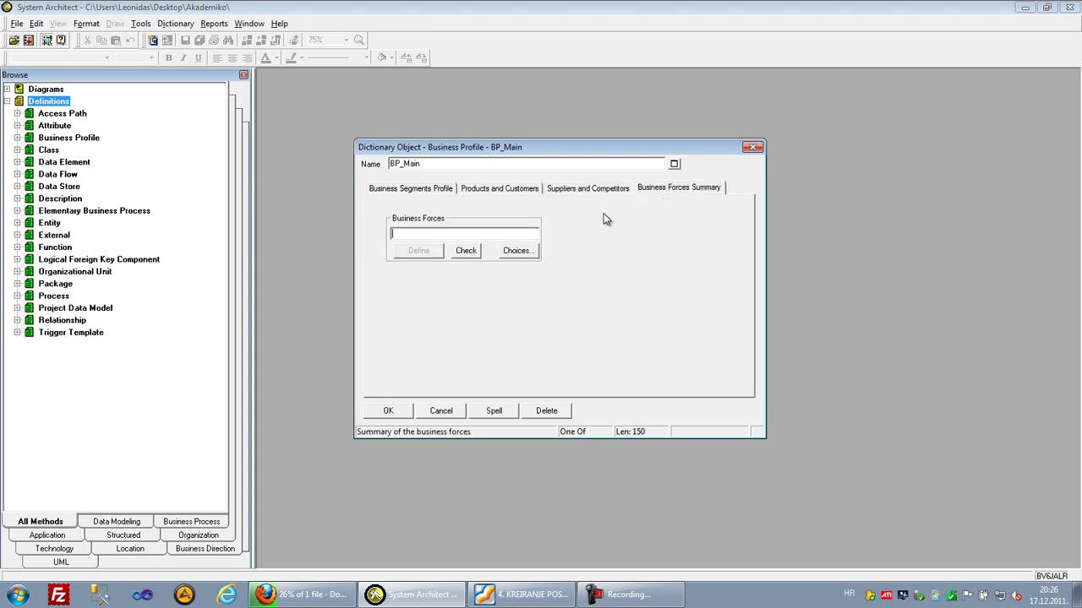
{"action": "left_click", "coordinate": [529, 253]}
{"action": "left_click_drag", "start_coordinate": [636, 255], "coordinate": [598, 252]}
{"action": "left_click", "coordinate": [618, 254]}
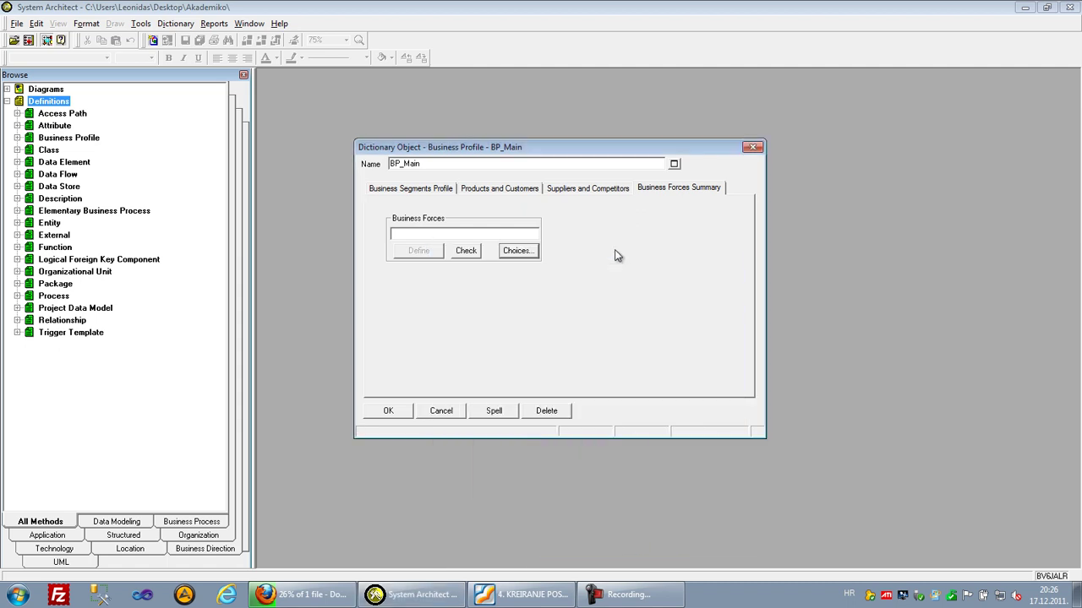
{"action": "left_click", "coordinate": [488, 234]}
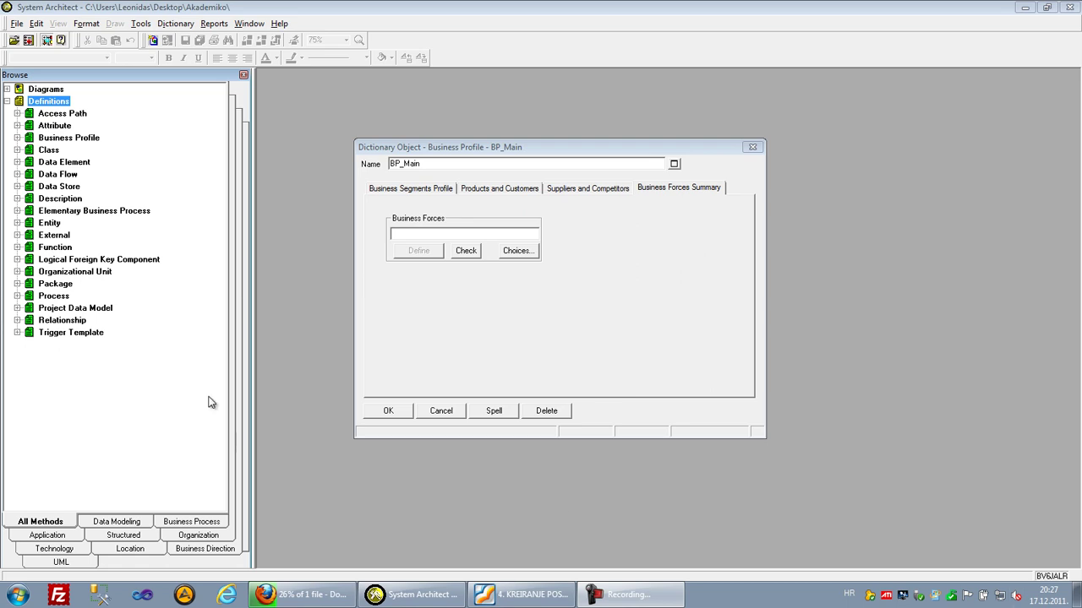
{"action": "left_click", "coordinate": [374, 258]}
{"action": "left_click", "coordinate": [431, 235]}
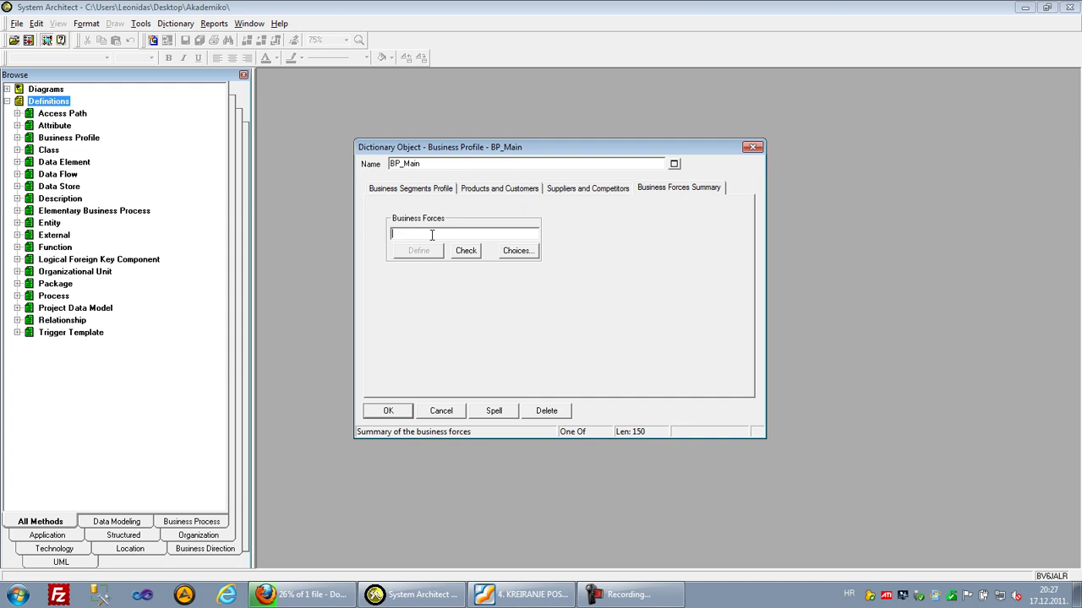
{"action": "type", "text": "Upisni rok"}
{"action": "left_click", "coordinate": [417, 251]}
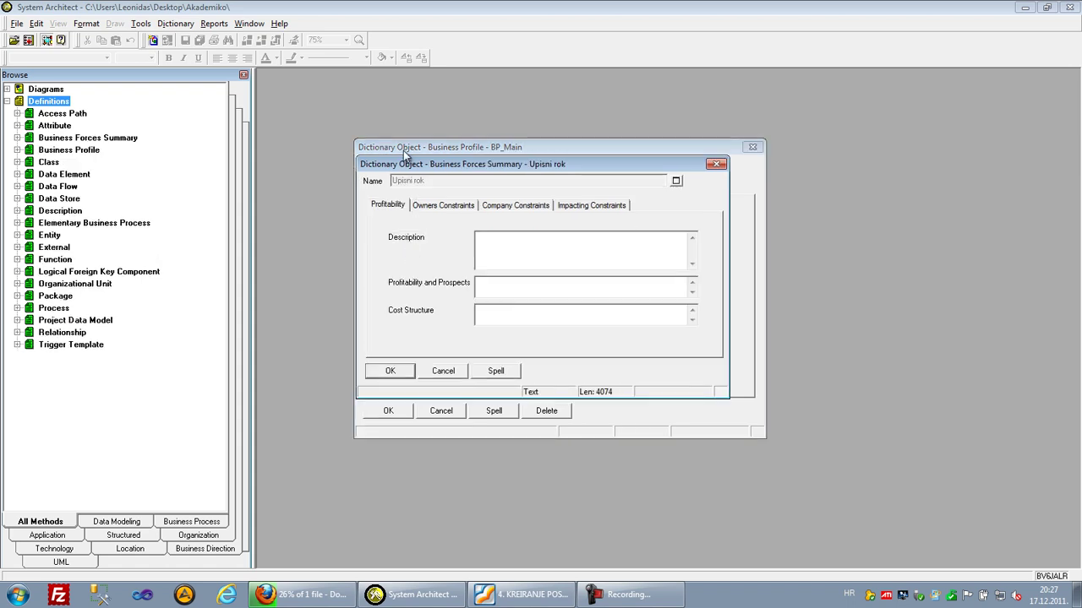
{"action": "left_click_drag", "start_coordinate": [473, 166], "coordinate": [714, 283]}
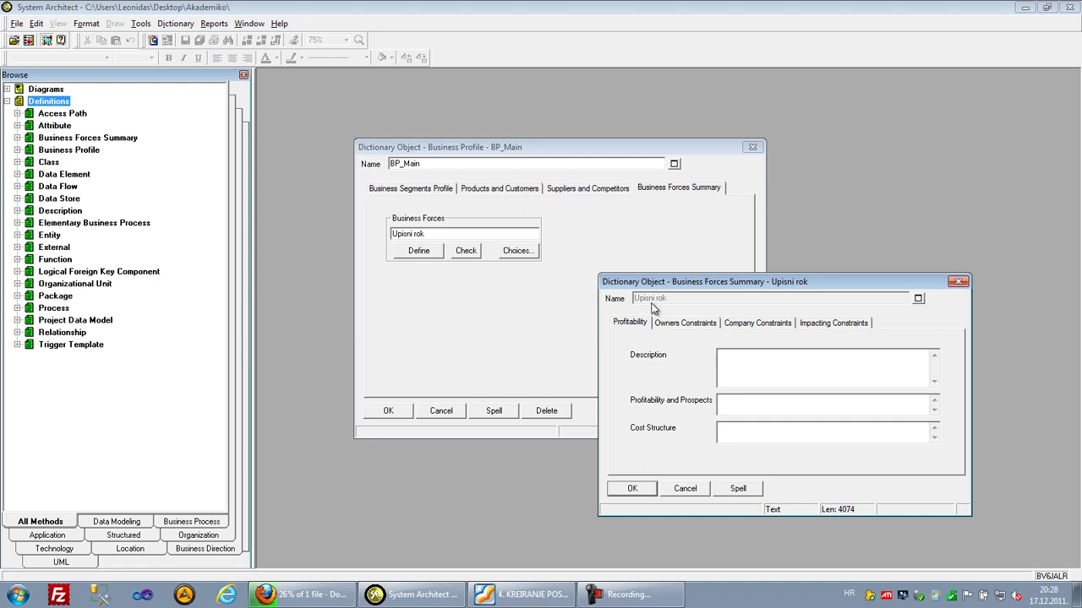
- Examine the profitability, owners, company and impacting constraints fields of the "Upisni rok" business forces definition, then close it with its fields left blank
{"action": "left_click", "coordinate": [731, 405]}
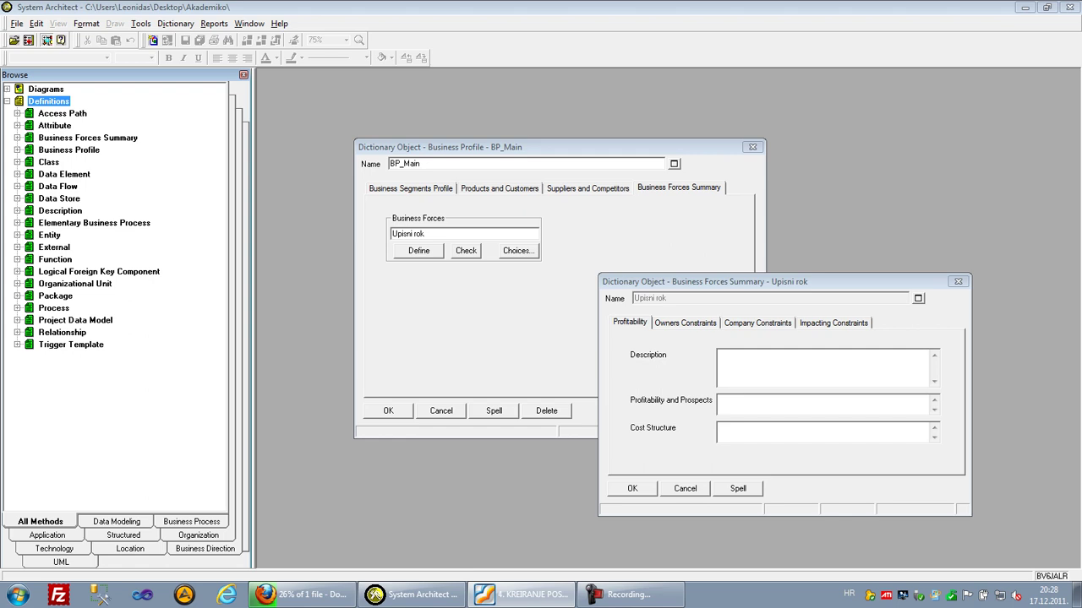
{"action": "left_click", "coordinate": [807, 437]}
{"action": "left_click", "coordinate": [756, 437]}
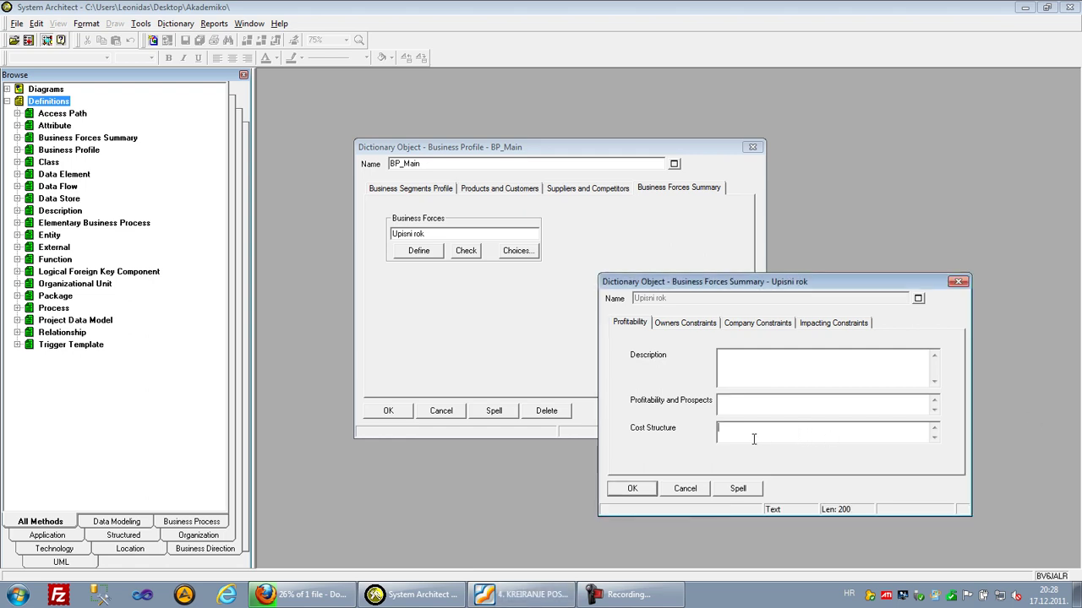
{"action": "left_click", "coordinate": [686, 324]}
{"action": "left_click", "coordinate": [710, 374]}
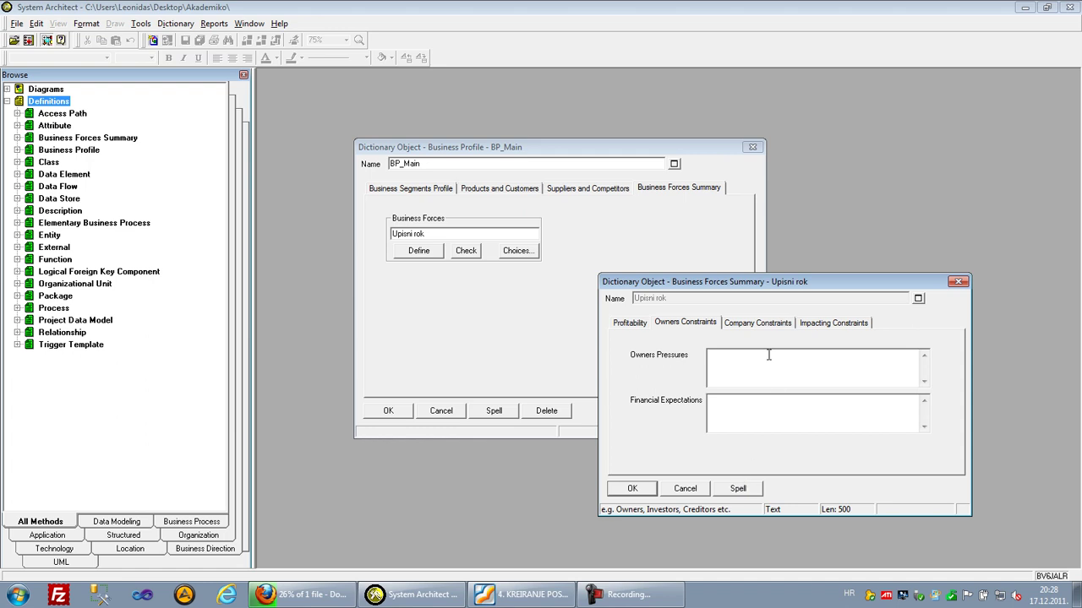
{"action": "left_click", "coordinate": [759, 328]}
{"action": "left_click", "coordinate": [715, 368]}
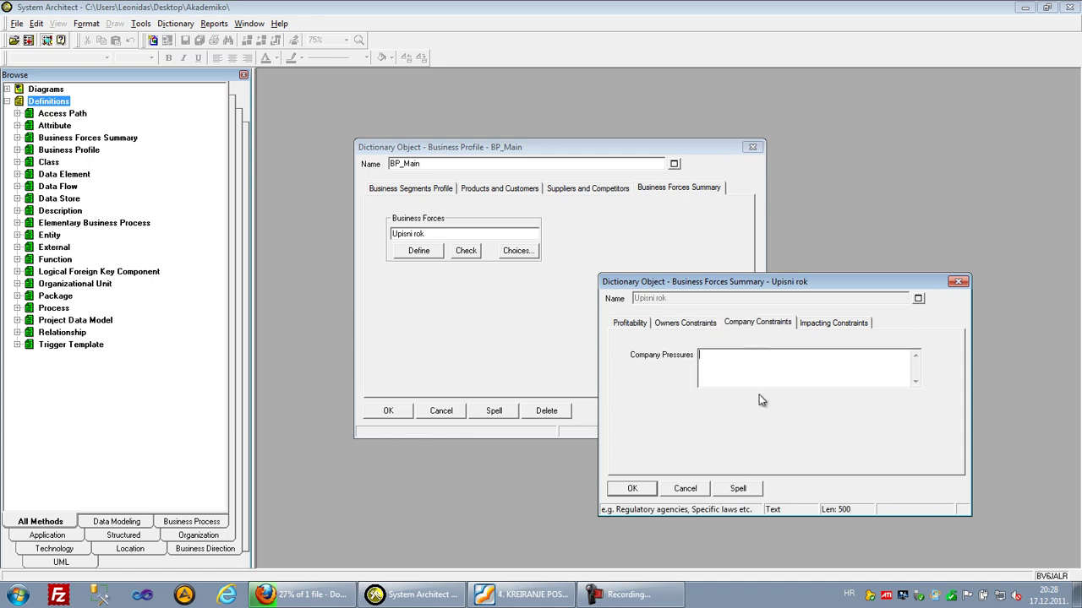
{"action": "left_click", "coordinate": [842, 324]}
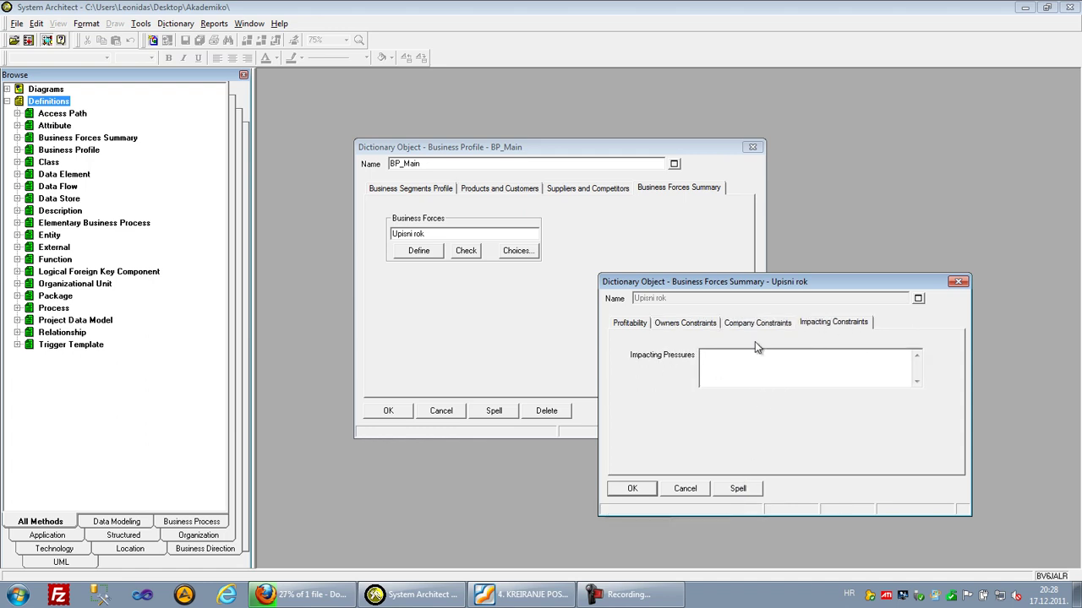
{"action": "left_click", "coordinate": [630, 326]}
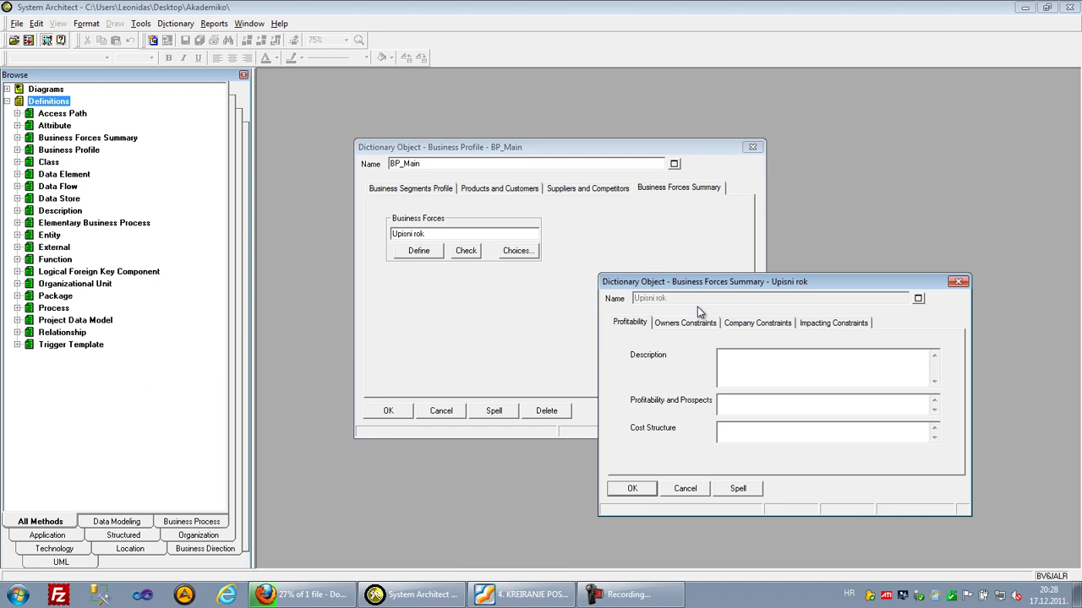
{"action": "left_click", "coordinate": [644, 496]}
- Review the BP_Main profile's business segments, products and customers, suppliers and competitors, and business forces
{"action": "left_click", "coordinate": [409, 189]}
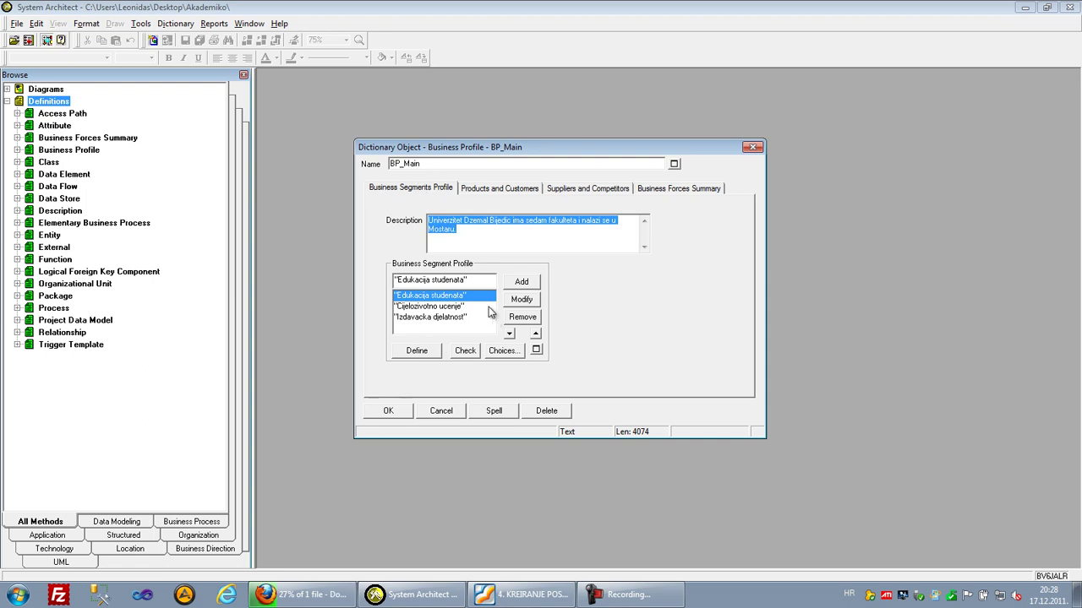
{"action": "left_click", "coordinate": [494, 191]}
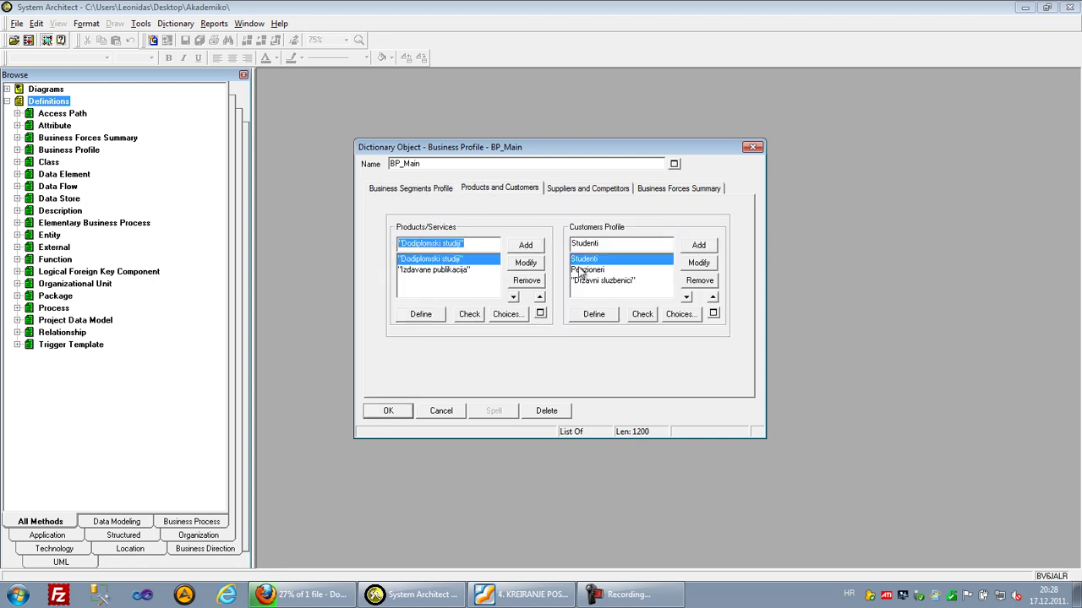
{"action": "left_click", "coordinate": [582, 191]}
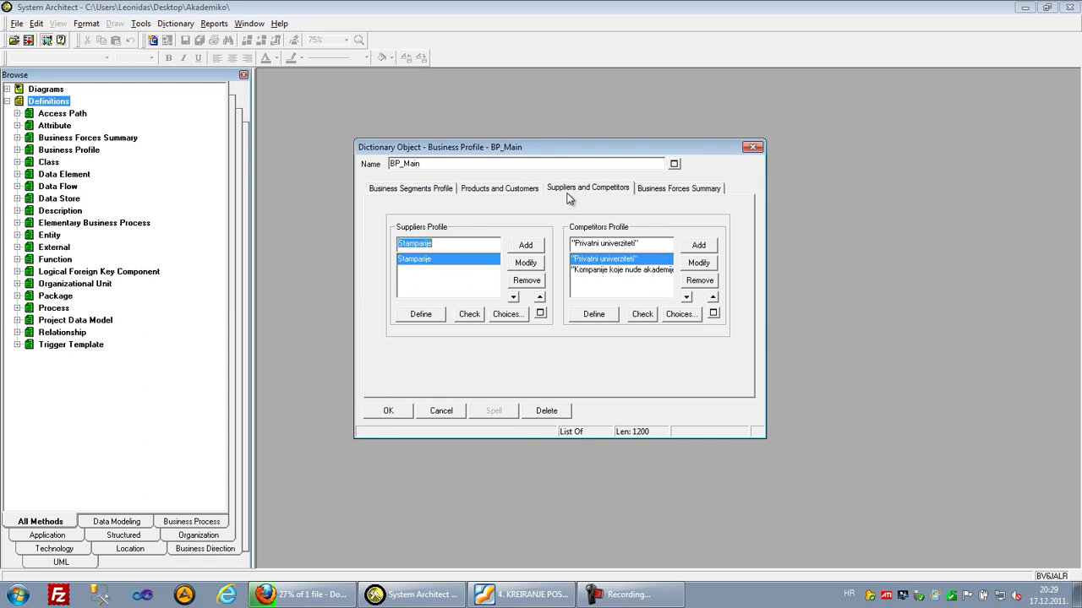
{"action": "left_click", "coordinate": [657, 192]}
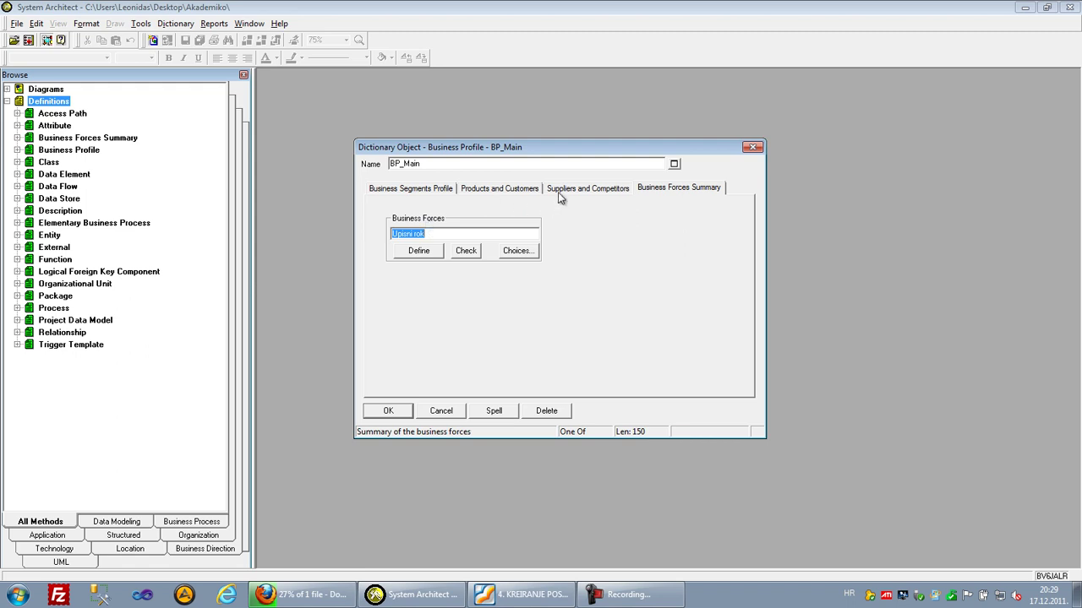
- View the definitions of the product "Dodiplomski studiji" and the customer "Penzioneri", closing each without entering details
{"action": "left_click", "coordinate": [501, 190]}
{"action": "left_click", "coordinate": [439, 315]}
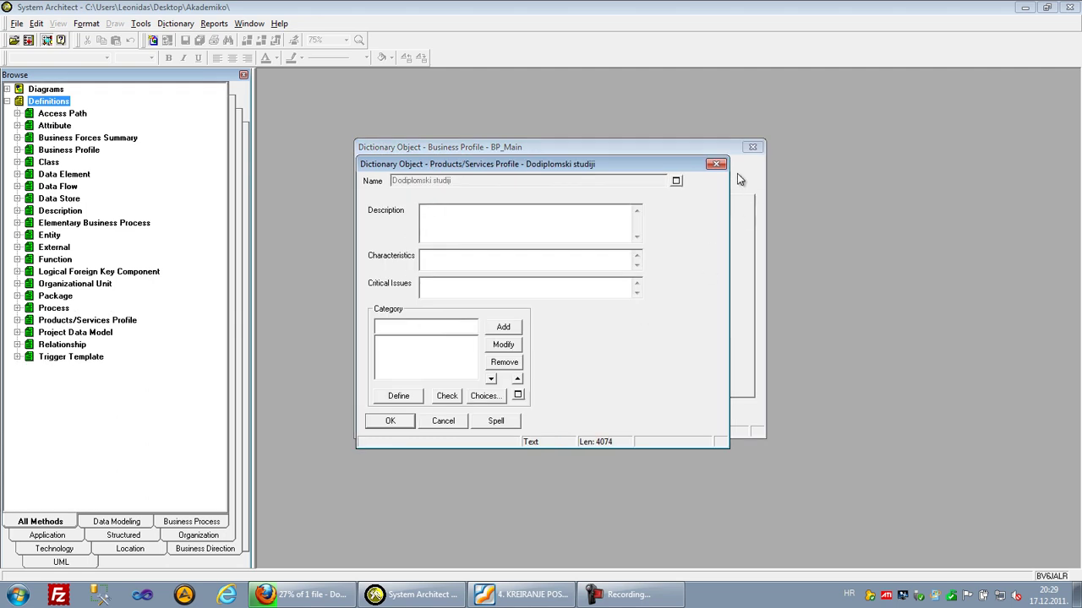
{"action": "key", "text": "Escape"}
{"action": "left_click", "coordinate": [603, 269]}
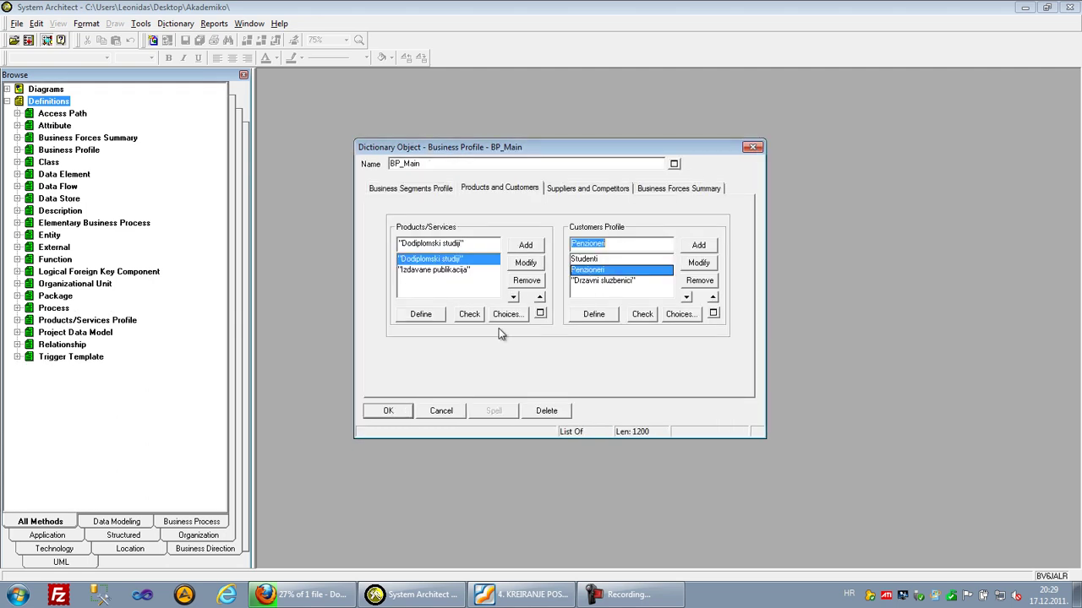
{"action": "left_click", "coordinate": [594, 313]}
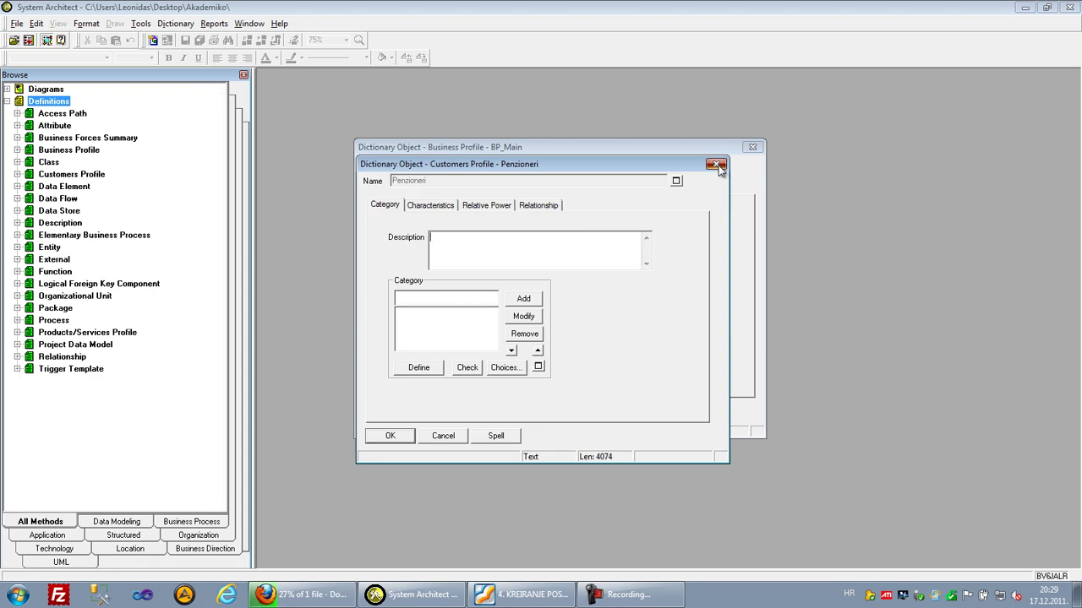
{"action": "left_click", "coordinate": [718, 166]}
- Save the BP_Main business profile and select it among the Business Profile definitions in the browser tree
{"action": "left_click", "coordinate": [412, 188]}
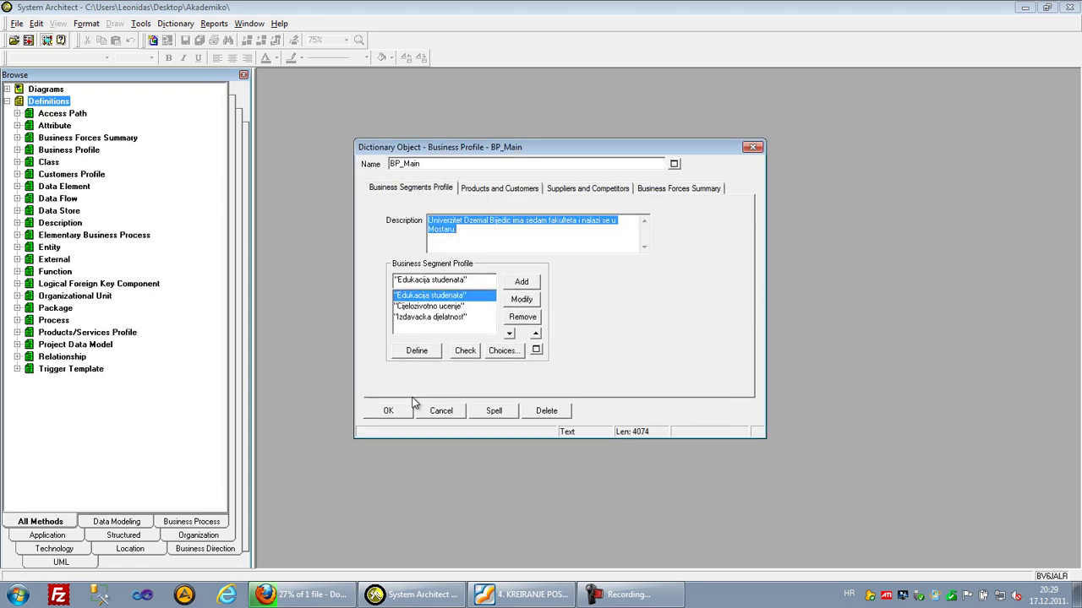
{"action": "left_click", "coordinate": [403, 412]}
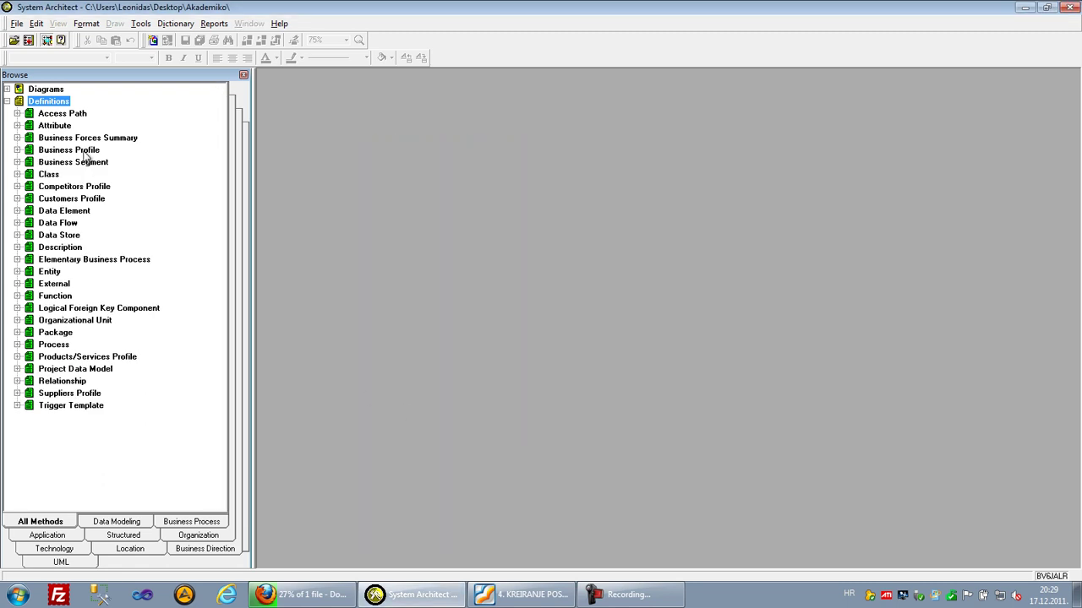
{"action": "left_click", "coordinate": [17, 150]}
{"action": "left_click", "coordinate": [40, 165]}
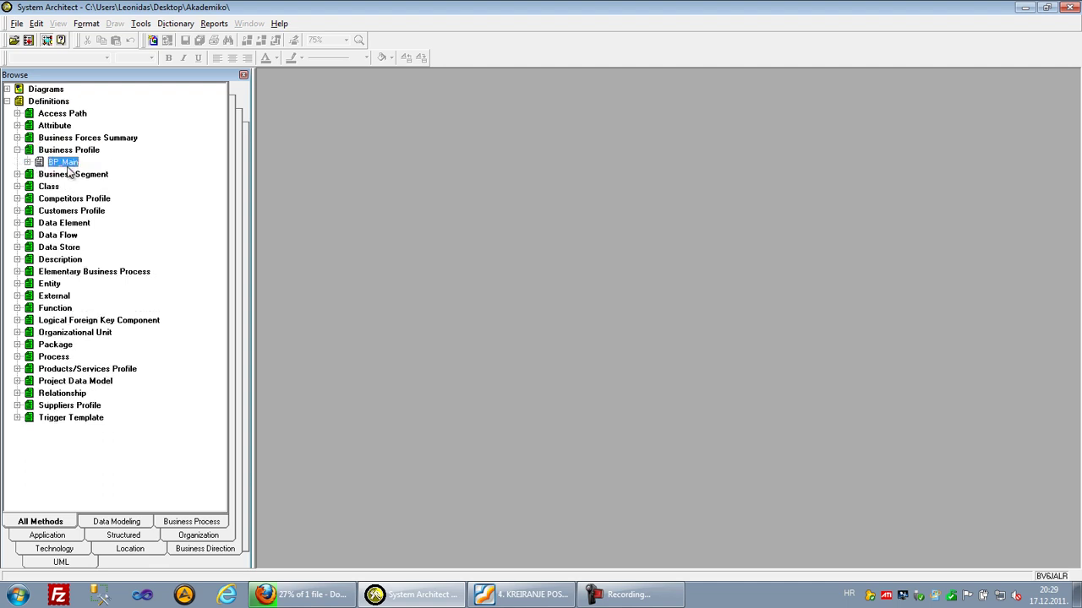
{"action": "left_click", "coordinate": [62, 164]}
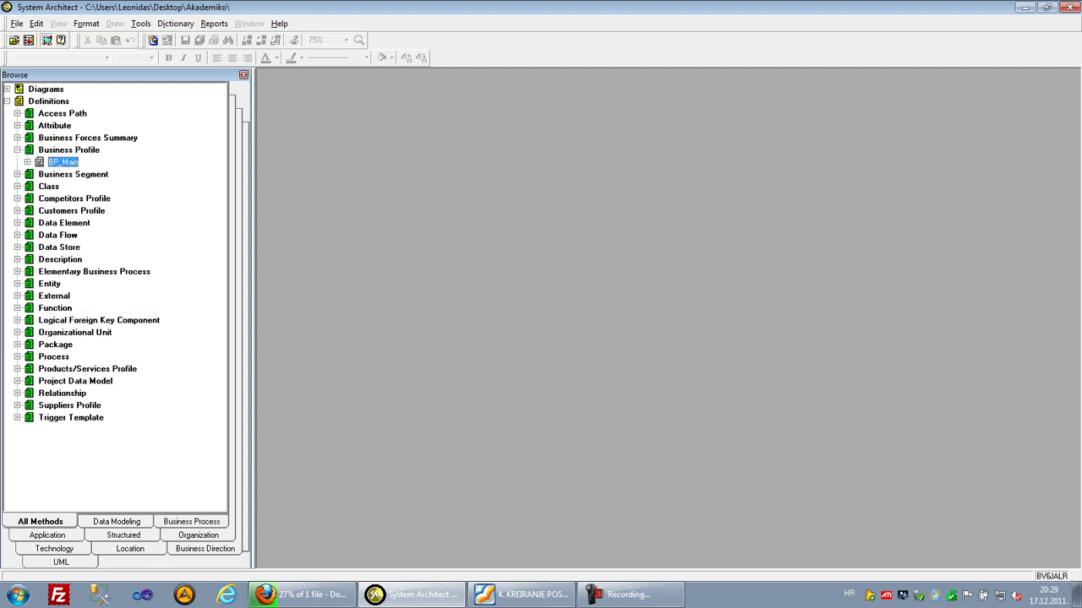